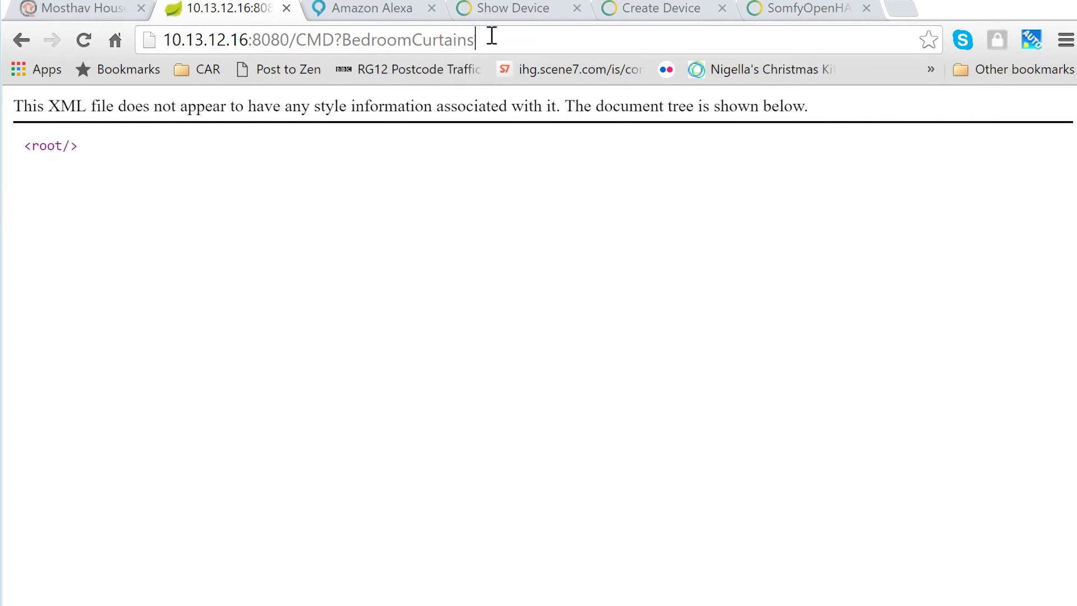
- Request 10.13.12.16:8080/CMD?BedroomCurtains=UP in the browser, followed by the same address with DOWN as the command value
type("=")
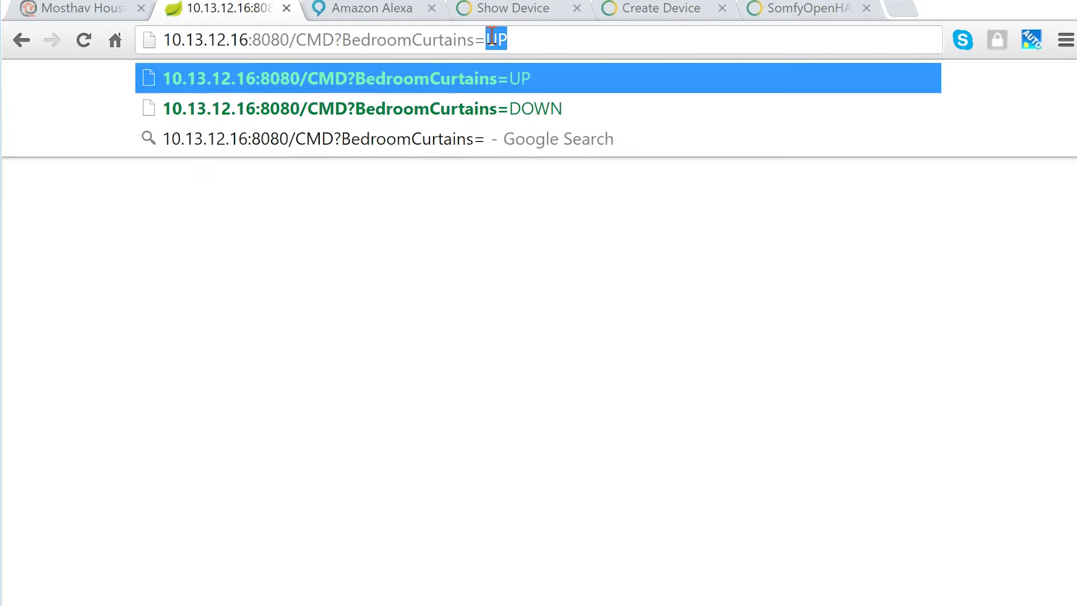
type("UP")
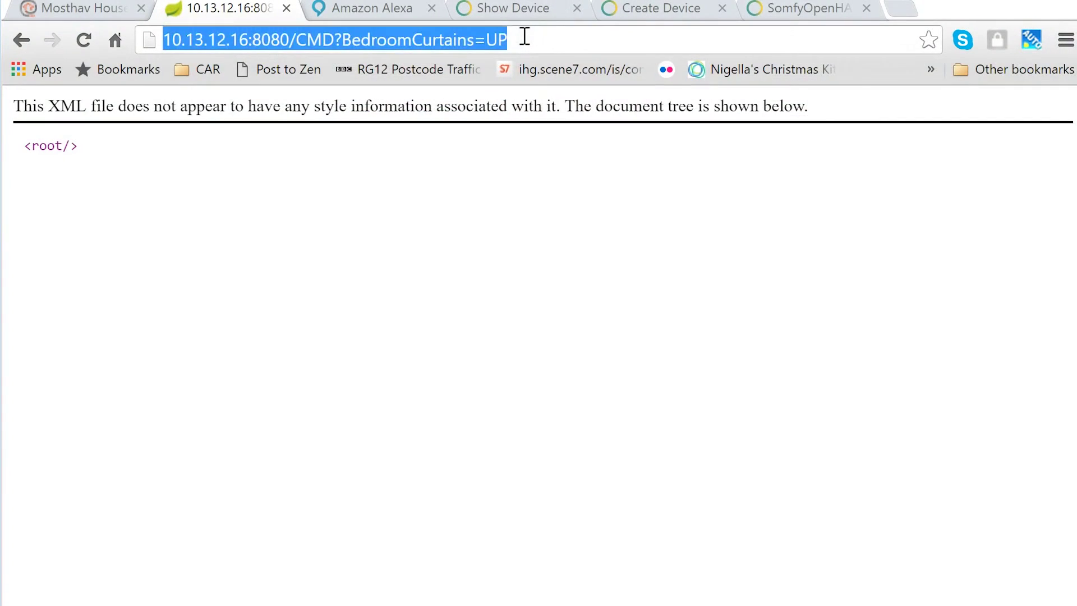
left_click(525, 36)
key("BackSpace")
key("BackSpace")
type("D")
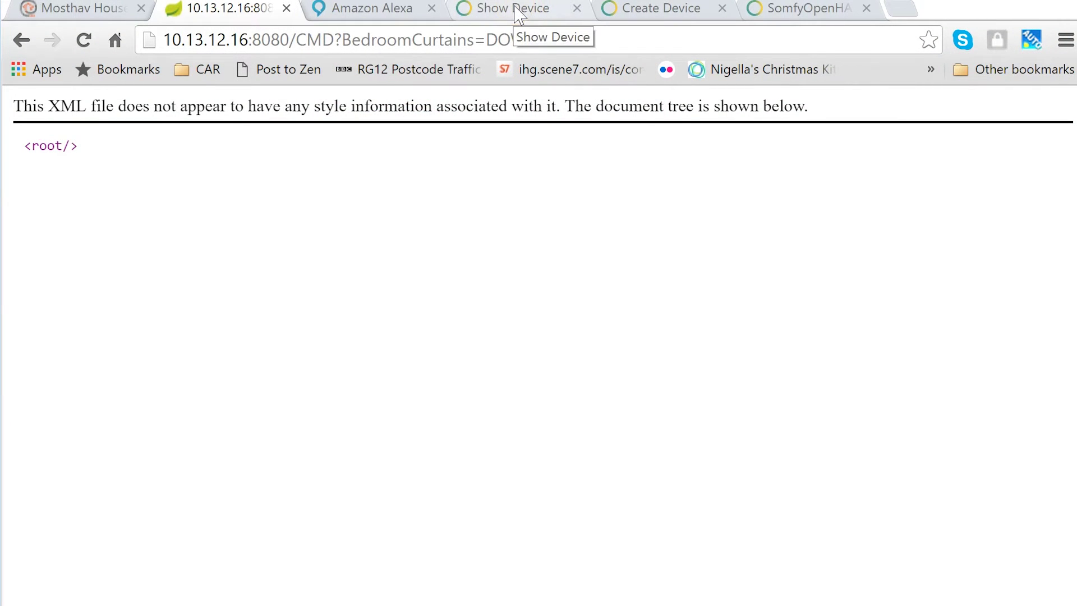
- Examine the Bedroom Curtain device's details in SmartThings and highlight its device type
left_click(518, 15)
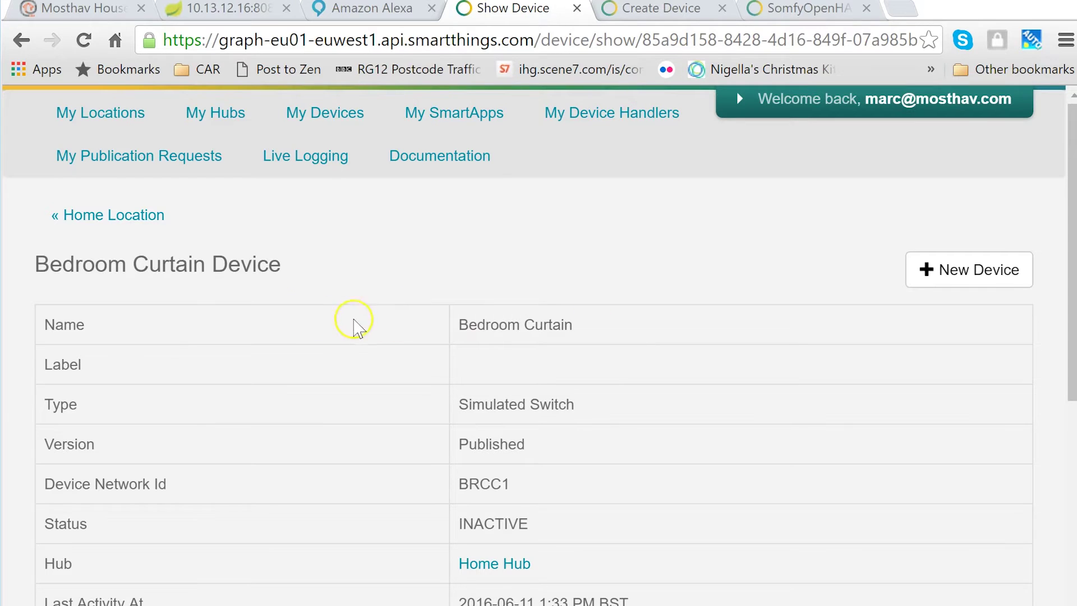
scroll(281, 297, "down", 7)
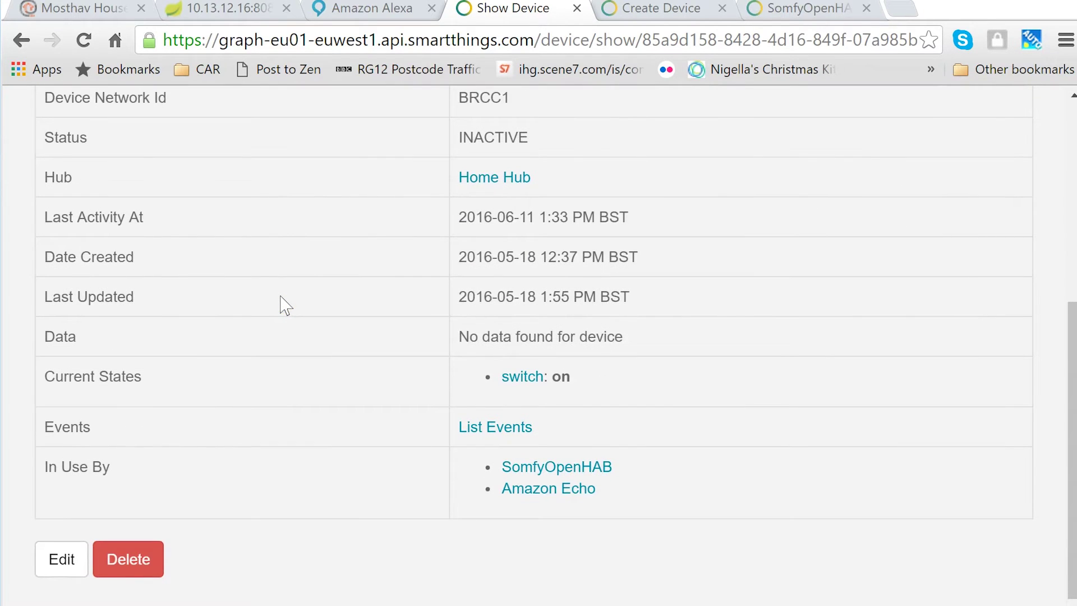
scroll(286, 305, "up", 3)
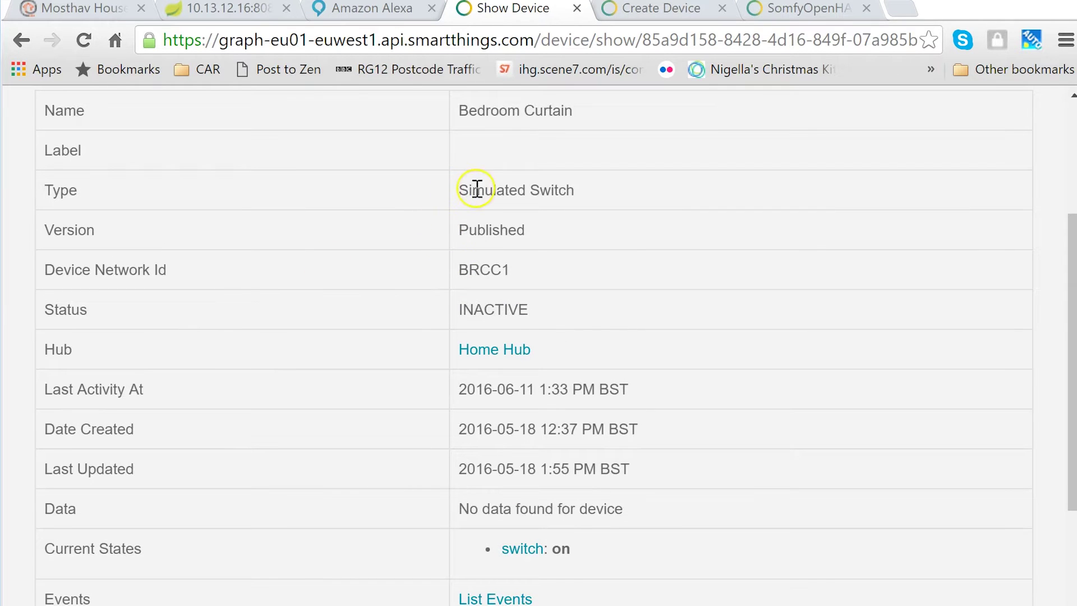
left_click_drag(460, 190, 587, 188)
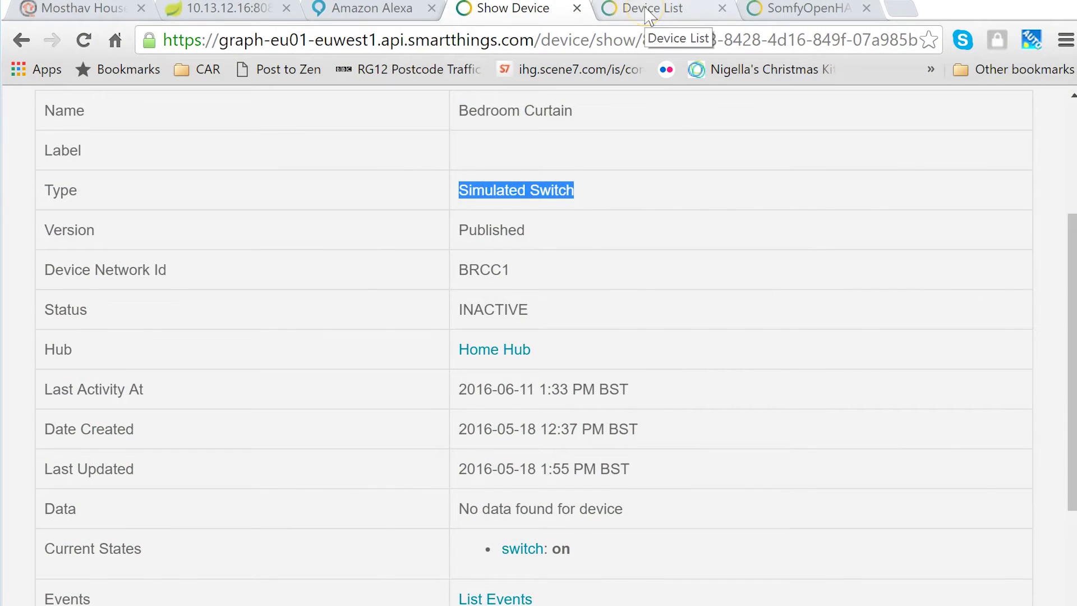
- Start creating a new device from the device list and set its type to Simulated Switch
left_click(649, 14)
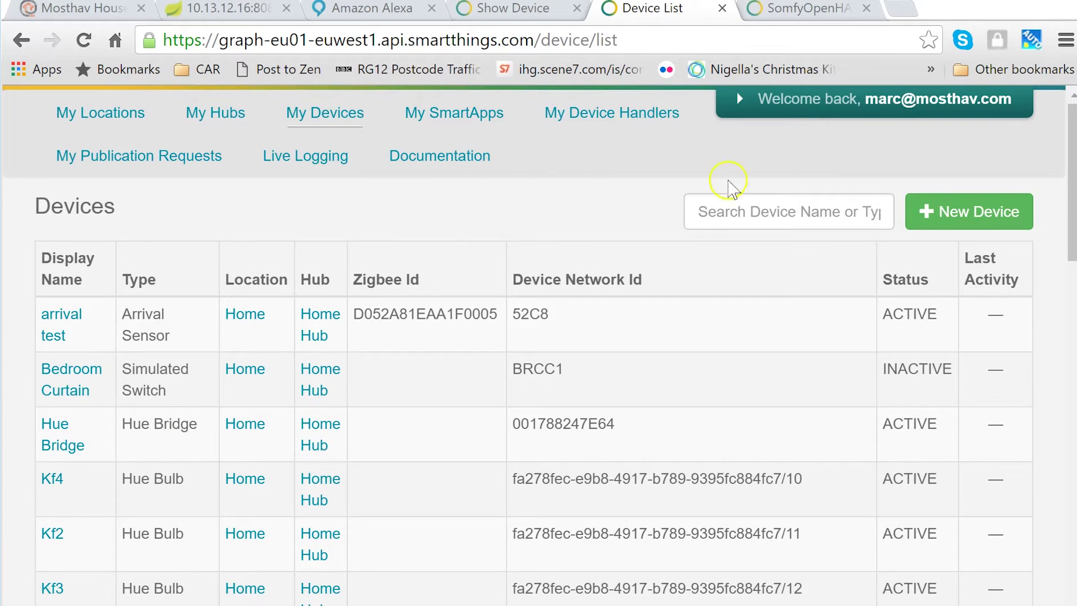
left_click(963, 213)
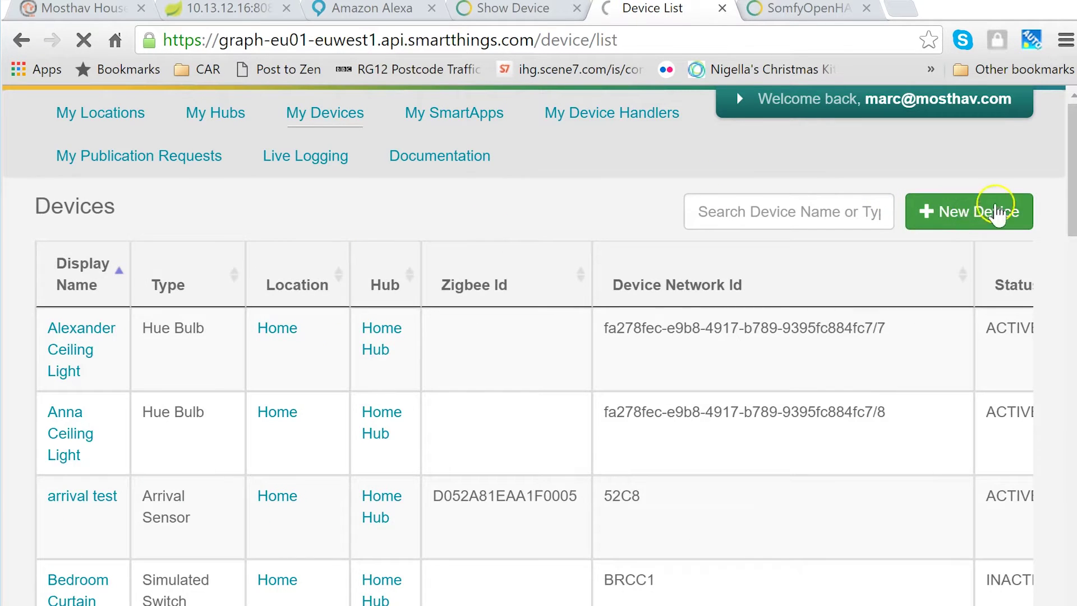
left_click_drag(1067, 255, 1068, 408)
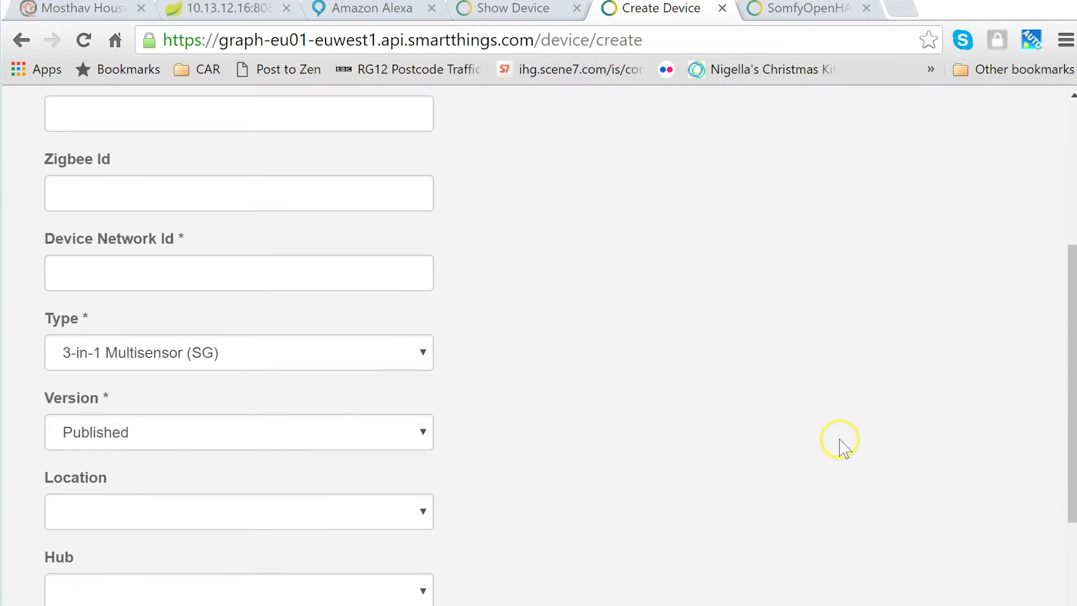
left_click(424, 353)
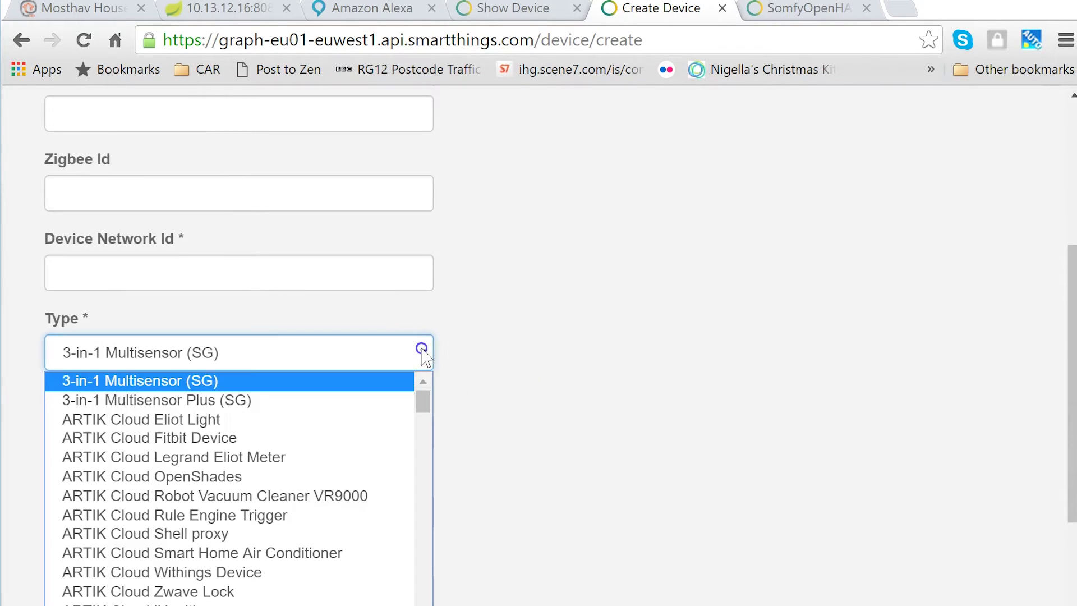
left_click_drag(422, 387, 419, 602)
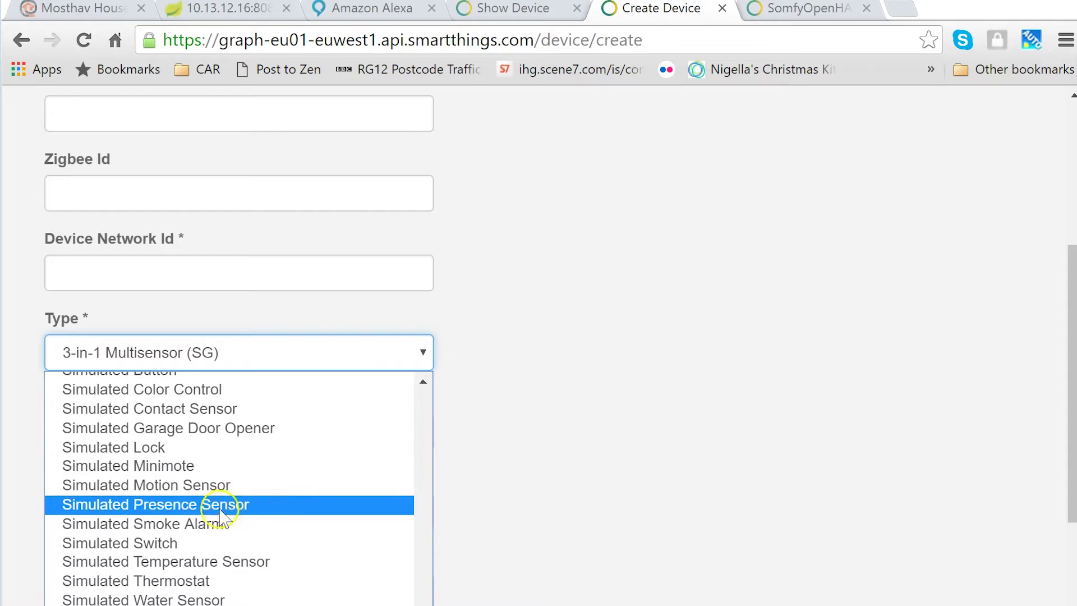
left_click(166, 543)
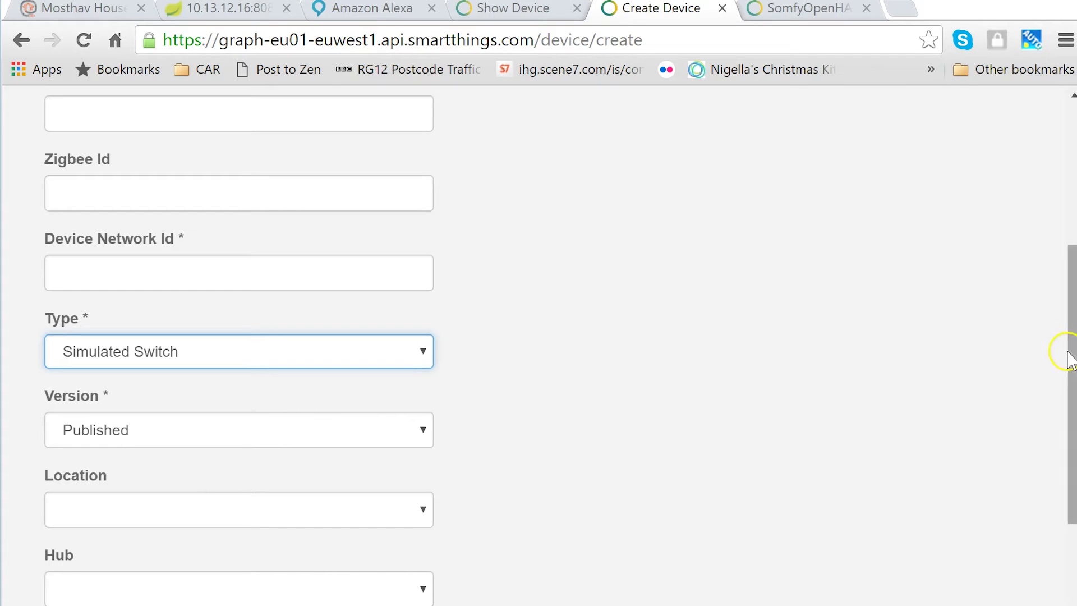
left_click_drag(1073, 359, 1060, 256)
scroll(1060, 256, "up", 2)
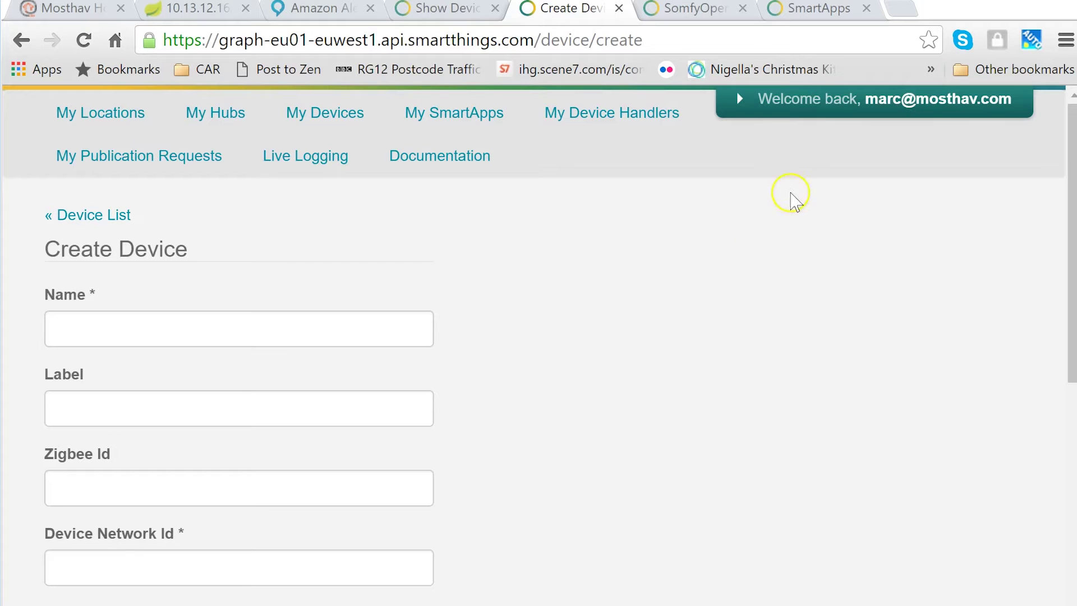
- Open the New SmartApp form from the SmartApps list and examine its definition, source code options and settings sections
left_click(818, 9)
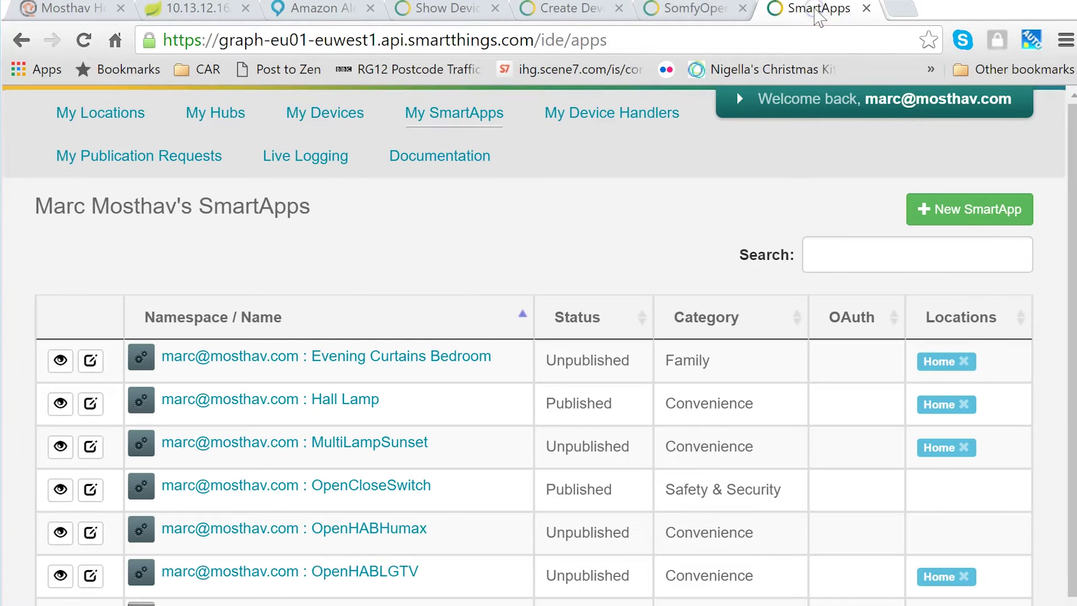
left_click(957, 212)
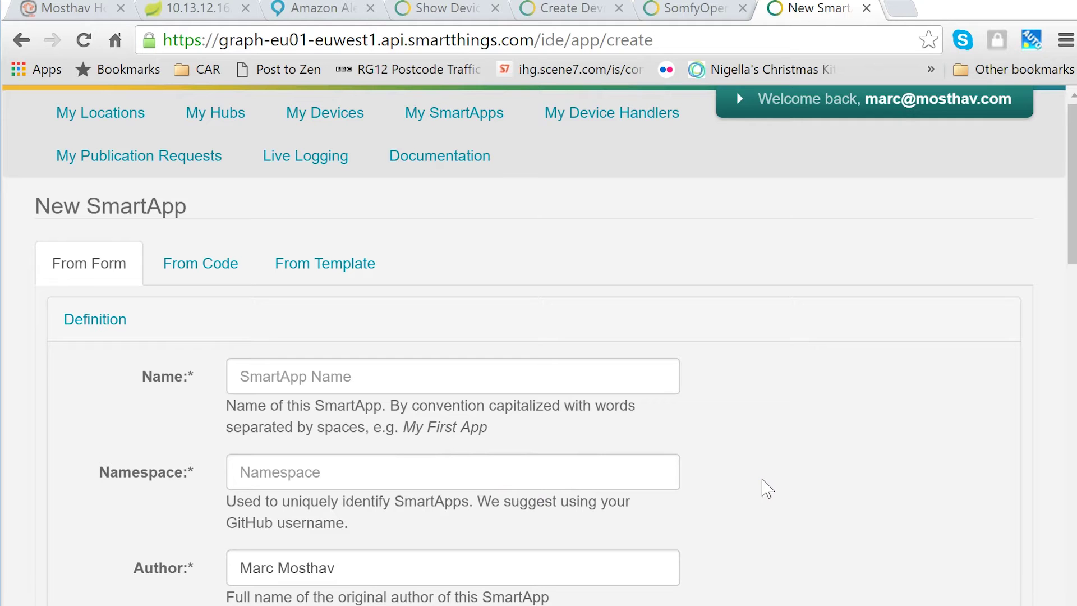
scroll(768, 488, "down", 5)
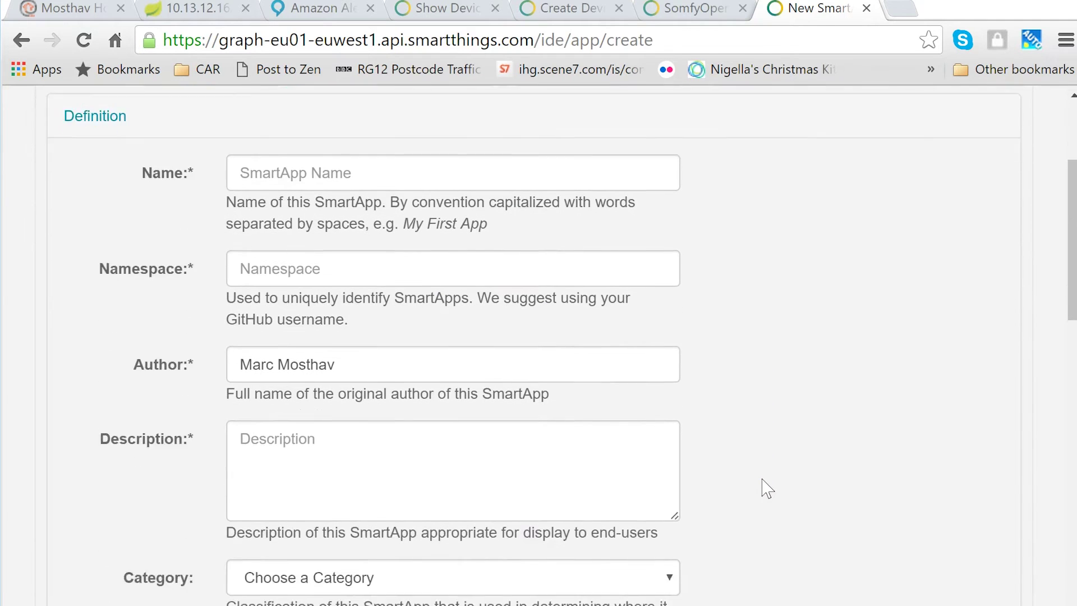
scroll(767, 488, "down", 5)
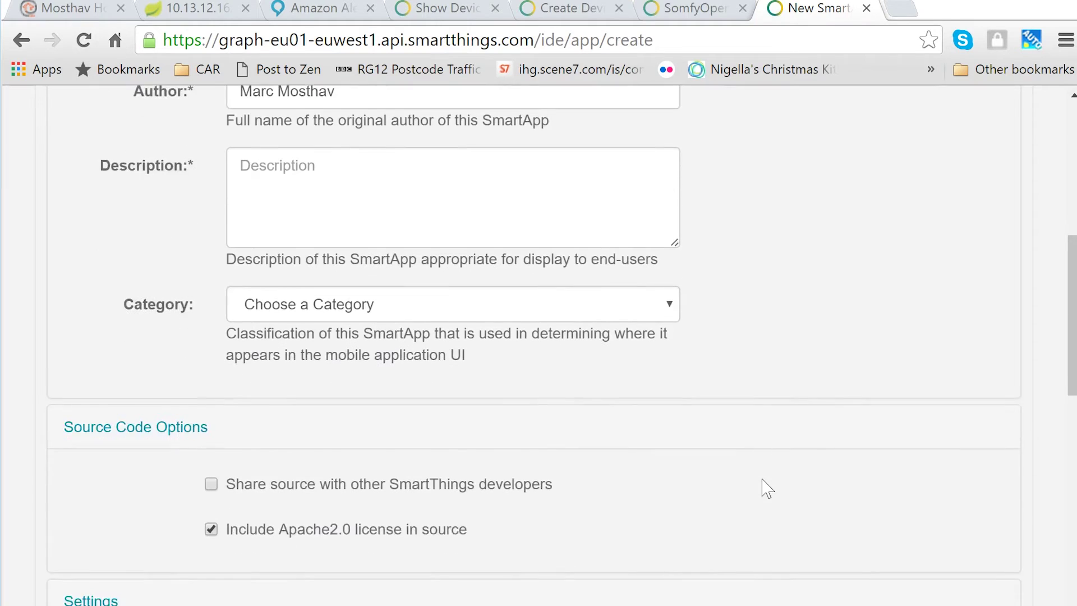
scroll(767, 488, "down", 10)
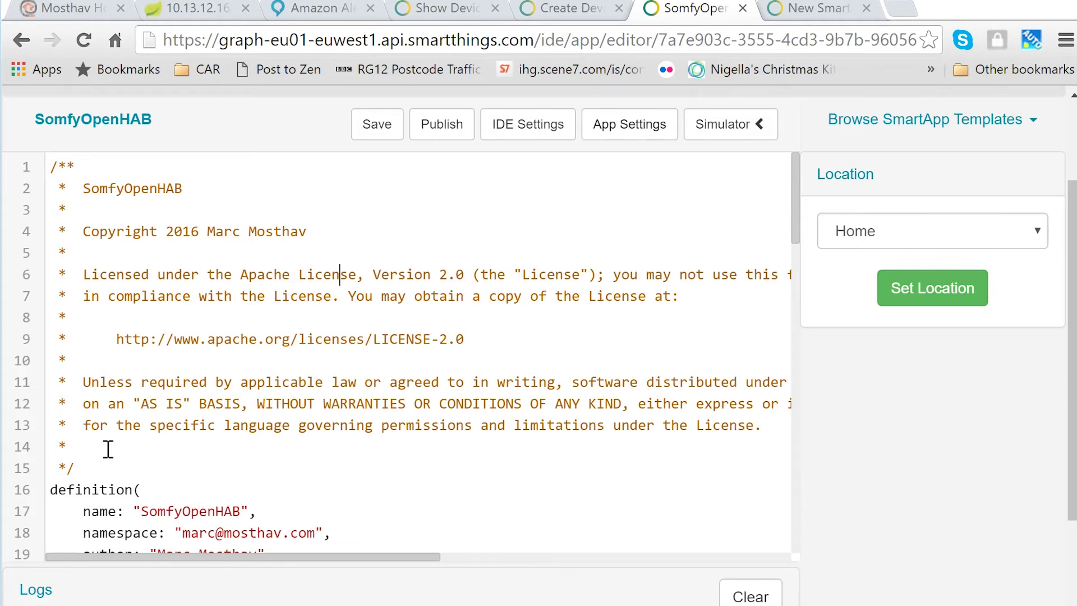
- Examine the definition block and the preferences inputs in the SomfyOpenHAB SmartApp code
key("Down")
key("Down")
key("Down")
key("Down")
key("Down")
key("Down")
key("Down")
key("Down")
key("Down")
key("Down")
key("Down")
key("Down")
key("Down")
key("Down")
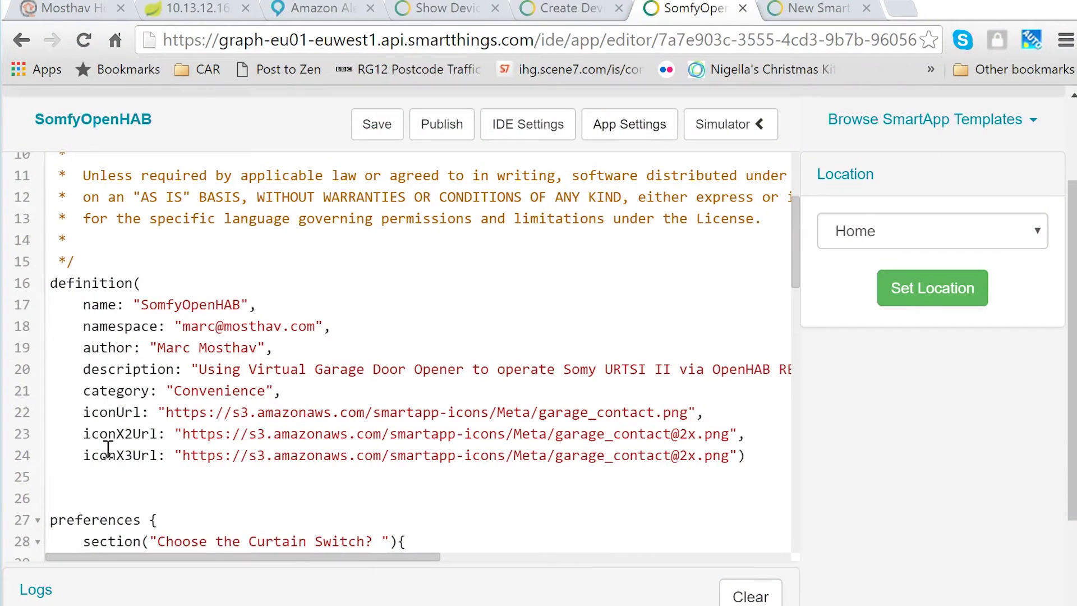
key("Down")
key("Down")
key("Down")
key("Down")
key("Down")
key("Down")
key("Down")
key("Down")
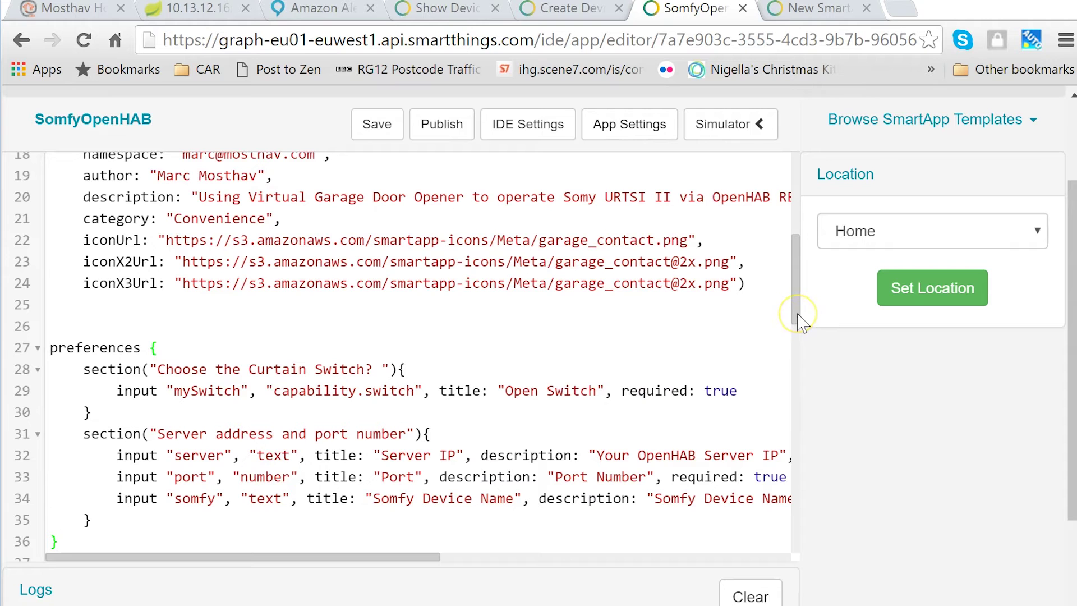
- Examine the installed() and updated() functions below the preferences in the SomfyOpenHAB code
scroll(797, 315, "up", 1)
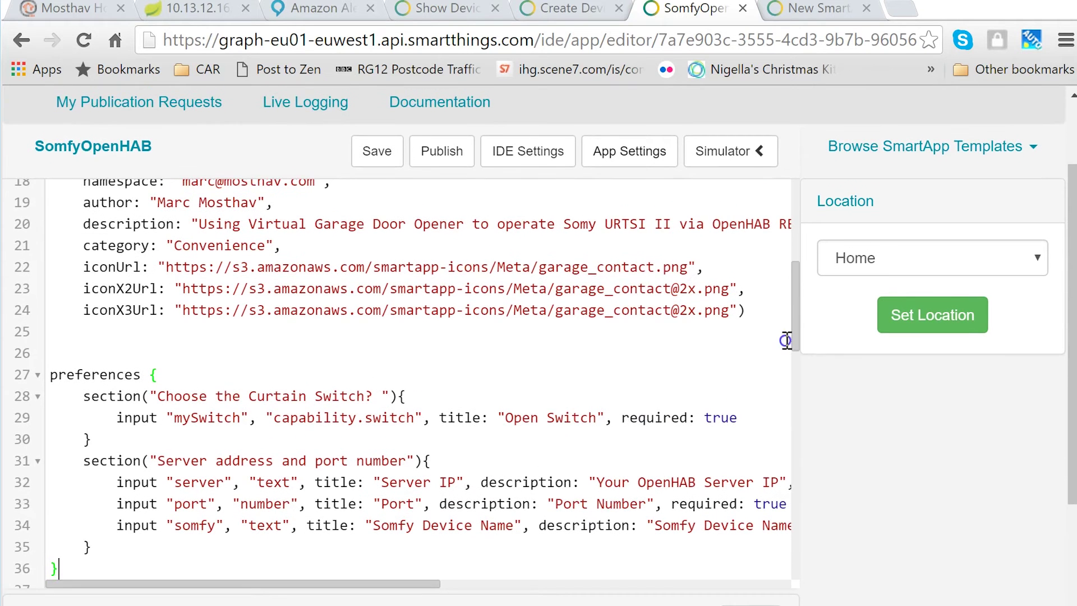
key("Down")
key("Down")
key("Down")
key("Down")
key("Down")
key("Down")
key("Down")
key("Down")
key("Down")
key("Down")
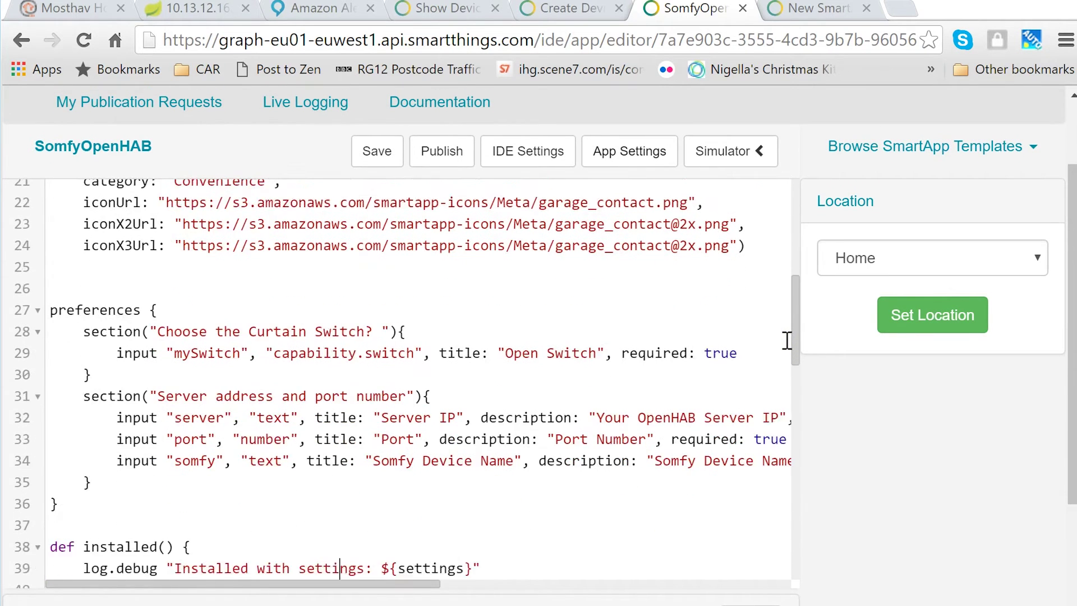
key("Down")
key("Down")
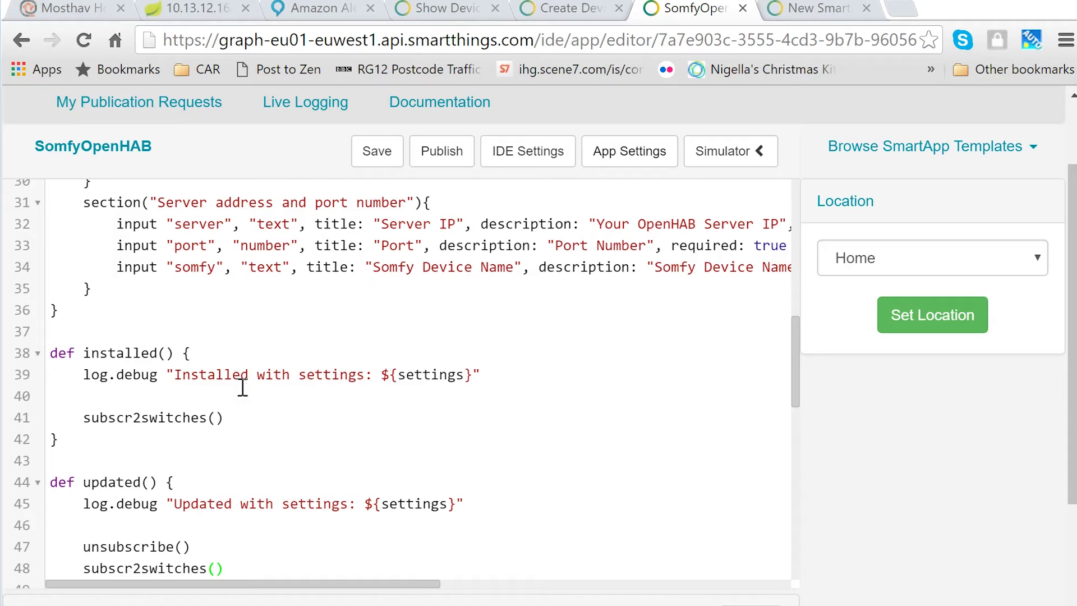
key("Down")
key("Down")
key("Down")
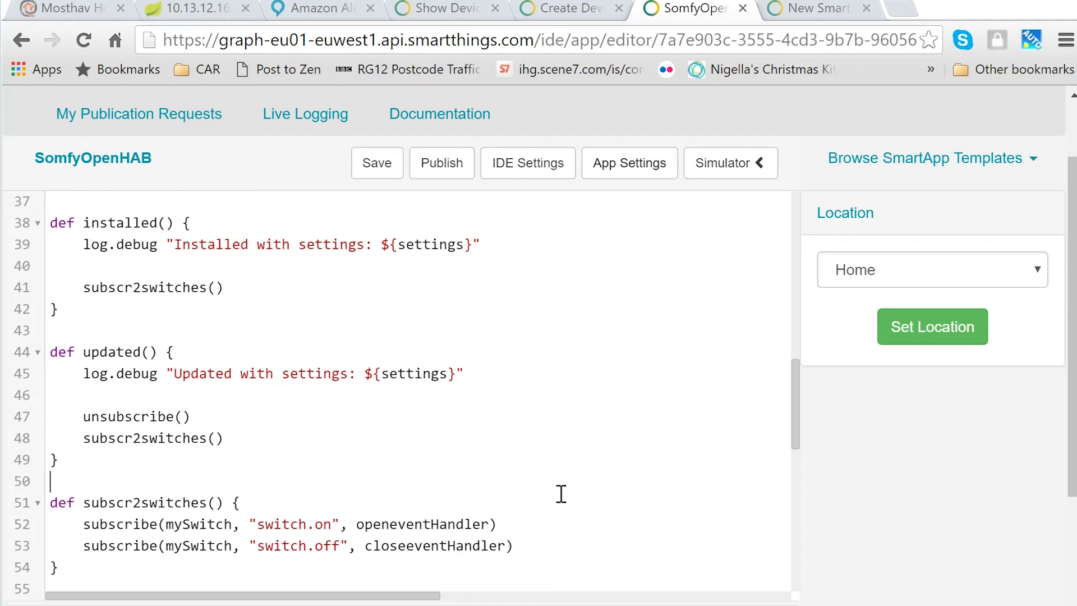
- Examine the subscr2switches() function and the open and close event handlers in the SomfyOpenHAB code
key("Down")
key("Down")
key("Down")
key("Down")
key("Down")
key("Down")
key("Down")
key("Down")
key("Down")
key("Down")
key("Down")
key("Down")
key("Down")
key("Down")
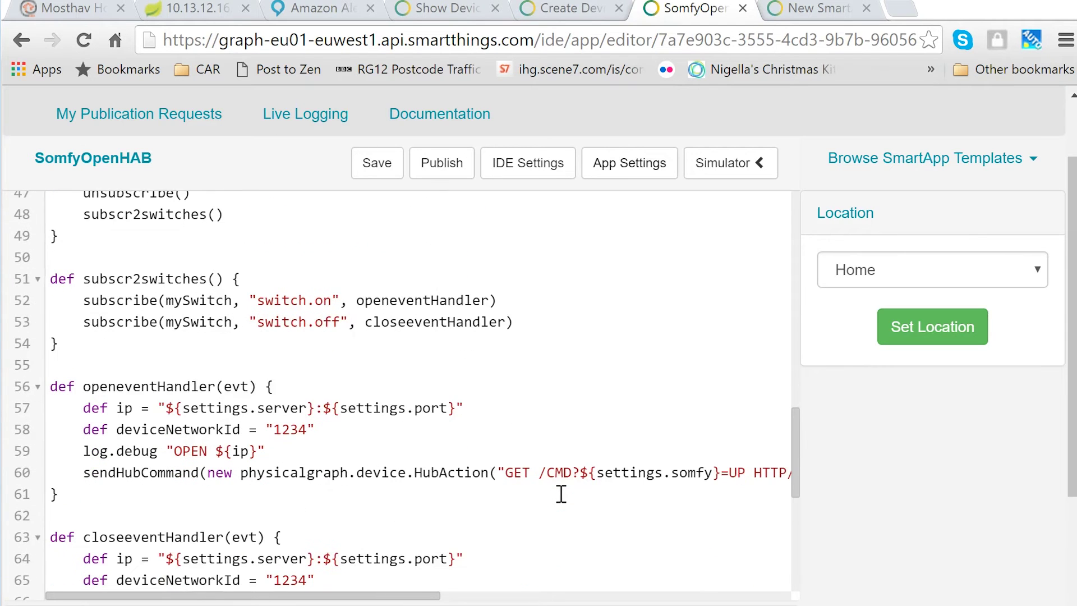
key("Down")
key("Down")
key("Down")
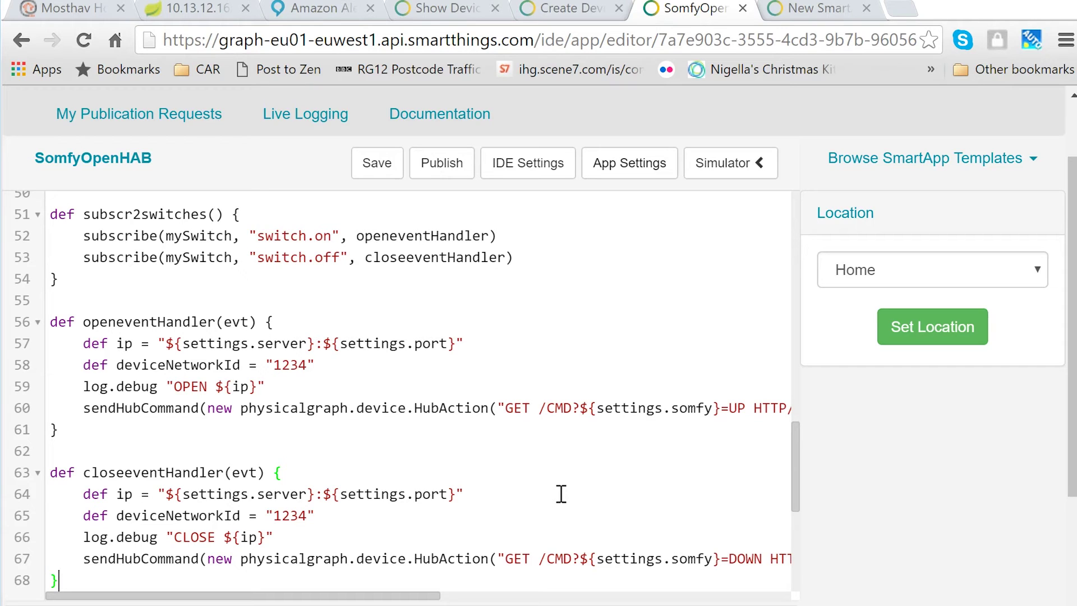
- Examine the rest of the sendHubCommand line in openeventHandler, following the GET request that carries the UP command
key("Up")
key("Up")
key("Up")
key("Up")
key("Up")
key("Up")
key("Up")
key("Up")
key("Right")
key("Right")
key("Right")
key("Right")
key("Right")
key("Right")
key("Right")
key("Right")
key("Right")
key("Right")
key("Right")
key("Right")
key("Right")
key("Right")
key("Right")
key("Right")
key("Right")
key("Right")
key("Right")
key("Right")
key("Right")
key("Right")
key("Right")
key("Right")
key("Right")
key("Right")
key("Right")
key("Right")
key("Right")
key("Right")
key("Right")
key("Right")
key("Right")
key("Right")
key("Right")
key("Right")
key("Right")
key("Right")
key("Right")
key("Right")
key("Right")
key("Right")
key("Right")
key("Right")
key("Right")
key("Right")
key("Right")
key("Right")
key("Right")
key("Right")
key("Right")
key("Right")
key("Right")
key("Right")
key("Right")
key("Right")
key("Right")
key("Right")
key("Right")
key("Right")
key("Right")
key("Right")
key("Right")
key("Right")
key("Right")
key("Right")
key("Right")
key("Right")
key("Right")
key("Right")
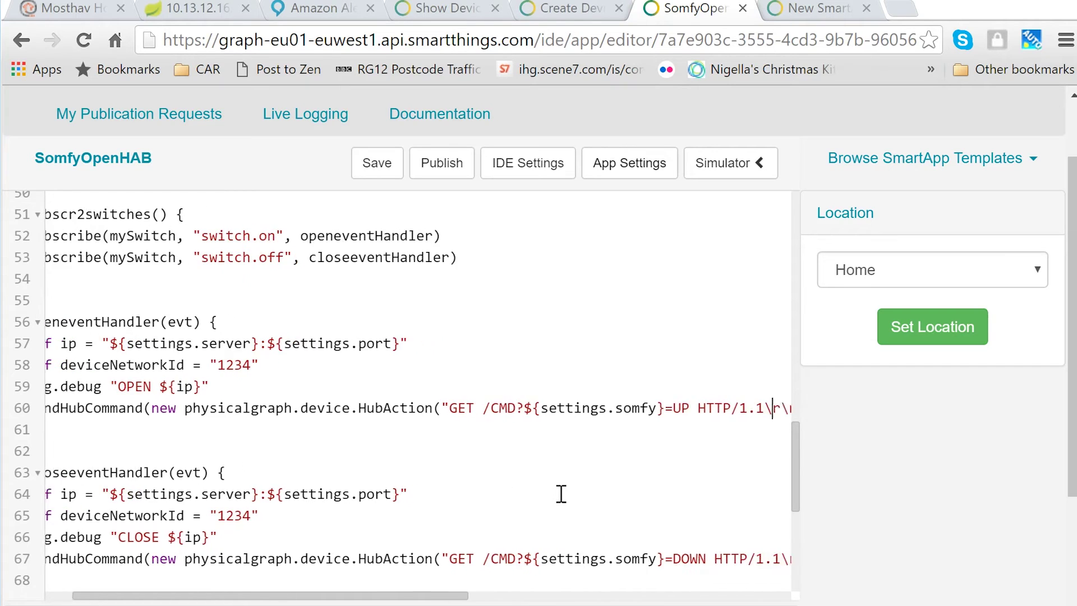
- Examine the HOST header and the physicalgraph.device argument at the end of the UP request line in openeventHandler
key("Right")
key("Right")
key("Right")
key("Right")
key("Right")
key("Right")
key("Right")
key("Right")
key("Right")
key("Right")
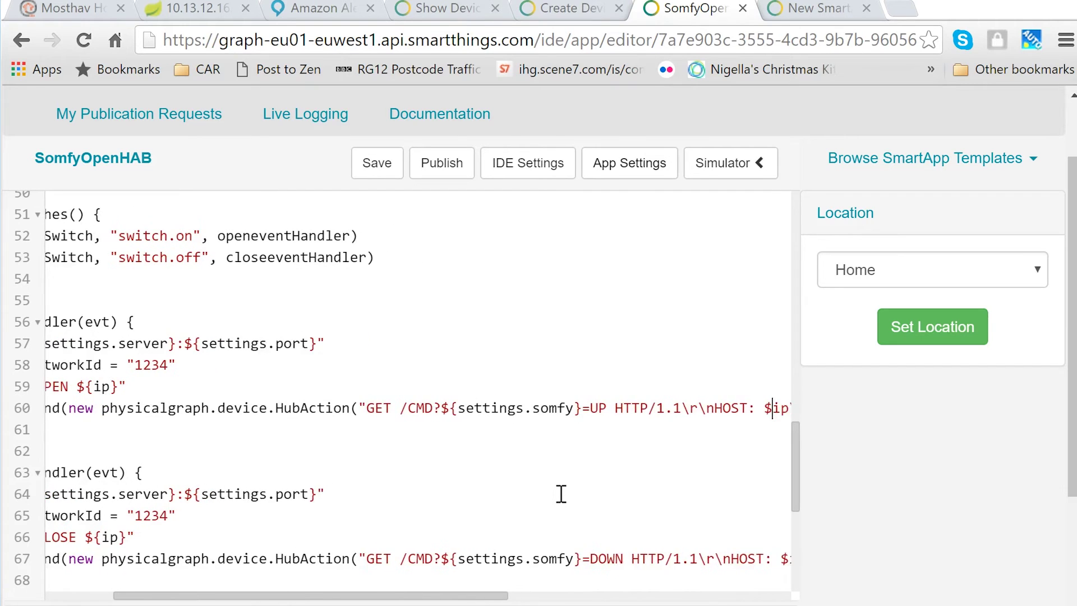
key("Right")
key("Right")
key("Right")
key("Right")
key("Right")
key("Right")
key("Right")
key("Right")
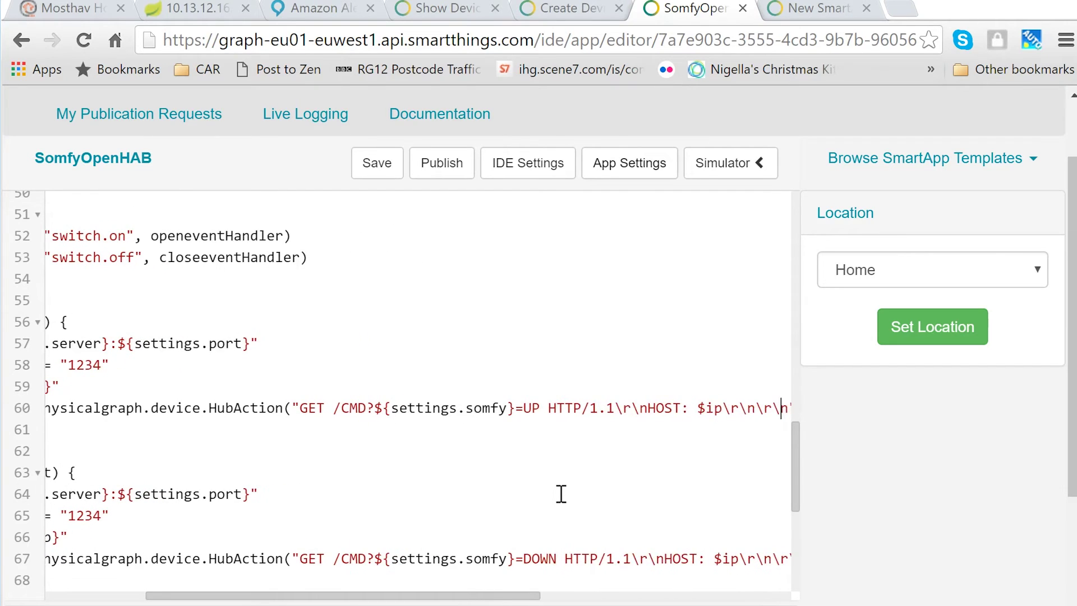
key("Right")
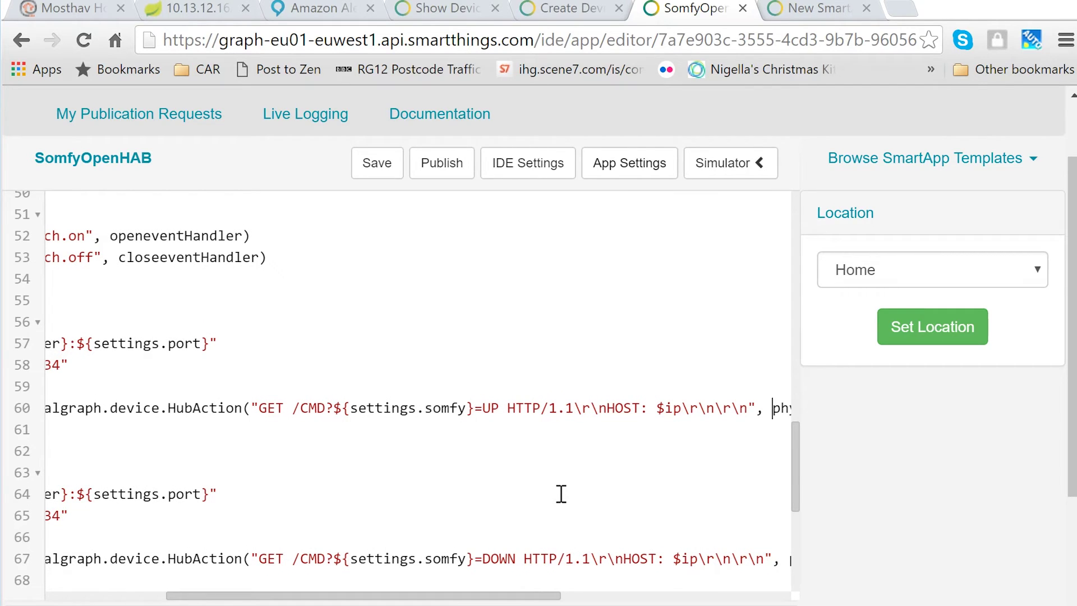
key("Right")
key("Right")
key("Right")
key("Right")
key("Right")
key("Right")
key("Right")
key("Right")
key("Right")
key("Right")
key("Right")
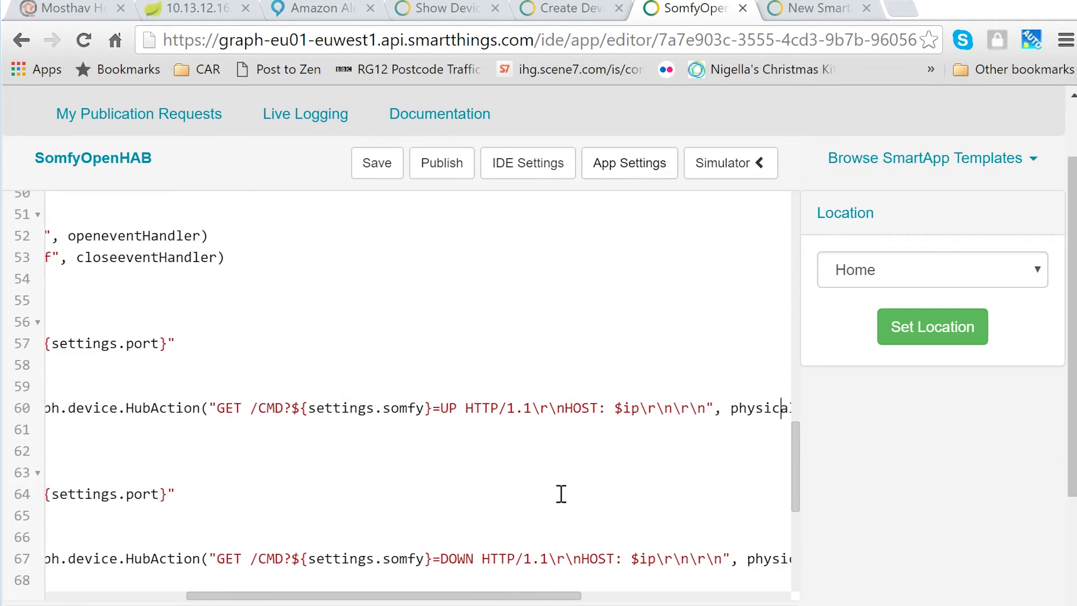
key("Right")
key("Right")
key("Right")
key("Right")
key("Right")
key("Right")
key("Right")
key("Right")
key("Right")
key("Right")
key("Right")
key("Right")
key("Right")
key("Right")
key("Right")
key("Right")
key("Right")
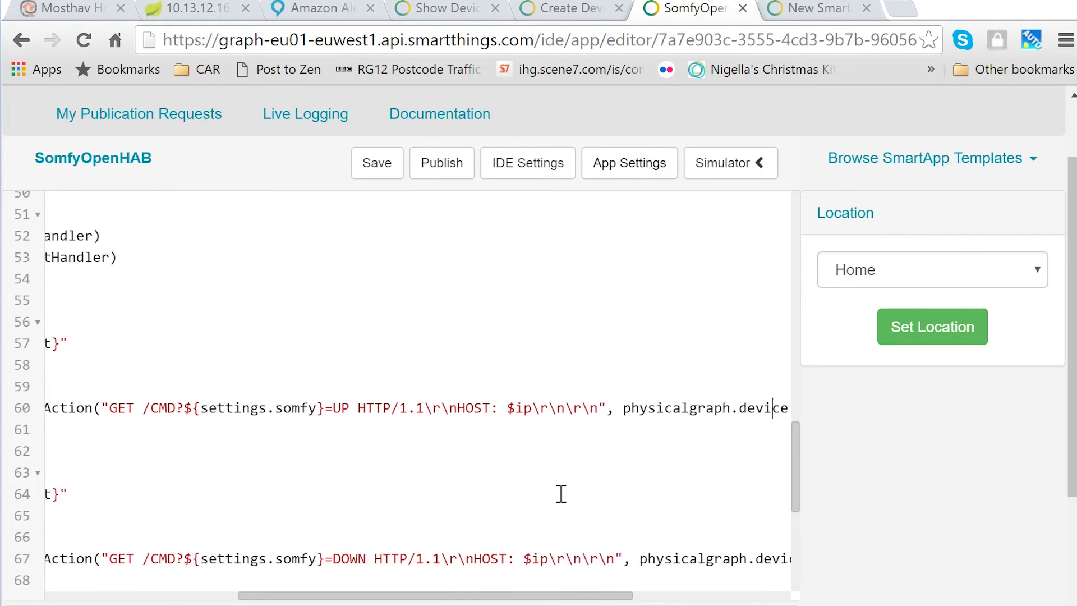
key("Right")
key("Right")
key("Right")
key("Right")
key("Right")
key("Right")
key("Right")
key("Right")
key("Right")
key("Right")
key("Right")
key("Right")
key("Right")
key("Right")
key("Right")
key("Right")
key("Right")
key("Right")
key("Right")
key("Right")
key("Right")
key("Right")
key("Right")
key("Right")
key("Right")
key("Right")
key("Right")
key("Right")
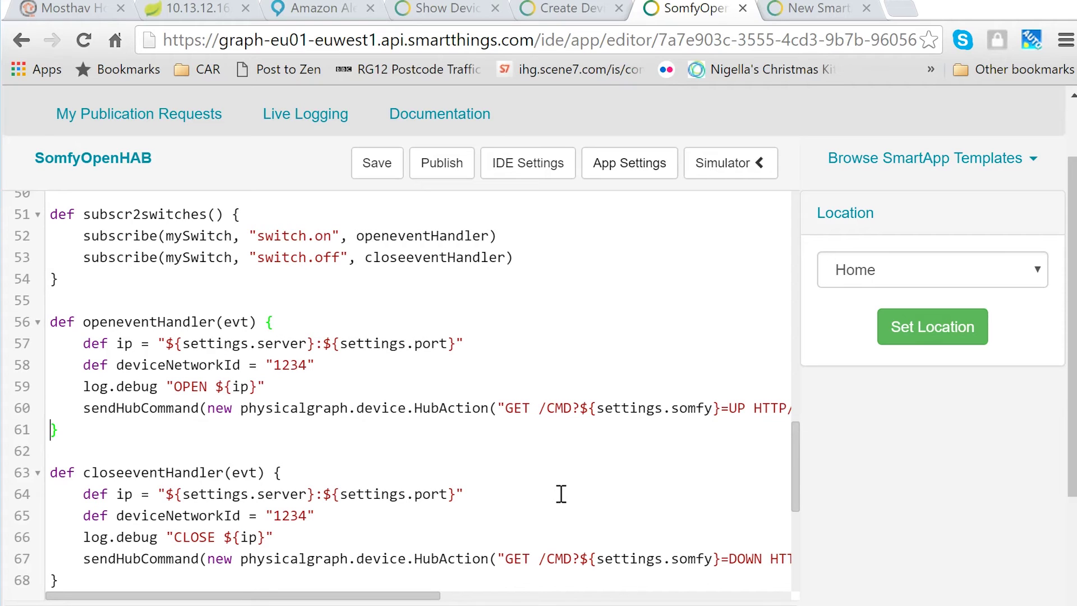
- Examine the closeeventHandler code, following its sendHubCommand line with the DOWN request
key("Down")
key("Down")
key("Down")
key("Down")
key("Down")
key("Down")
key("Down")
key("Up")
key("Right")
key("Right")
key("Right")
key("Right")
key("Right")
key("Right")
key("Right")
key("Right")
key("Right")
key("Right")
key("Right")
key("Right")
key("Right")
key("Right")
key("Right")
key("Right")
key("Right")
key("Right")
key("Right")
key("Right")
key("Right")
key("Right")
key("Right")
key("Right")
key("Right")
key("Right")
key("Right")
key("Right")
key("Right")
key("Right")
key("Right")
key("Right")
key("Right")
key("Right")
key("Right")
key("Right")
key("Right")
key("Right")
key("Right")
key("Right")
key("Right")
key("Right")
key("Right")
key("Left")
key("Left")
key("Right")
key("Right")
key("Right")
key("Right")
key("Right")
key("Down")
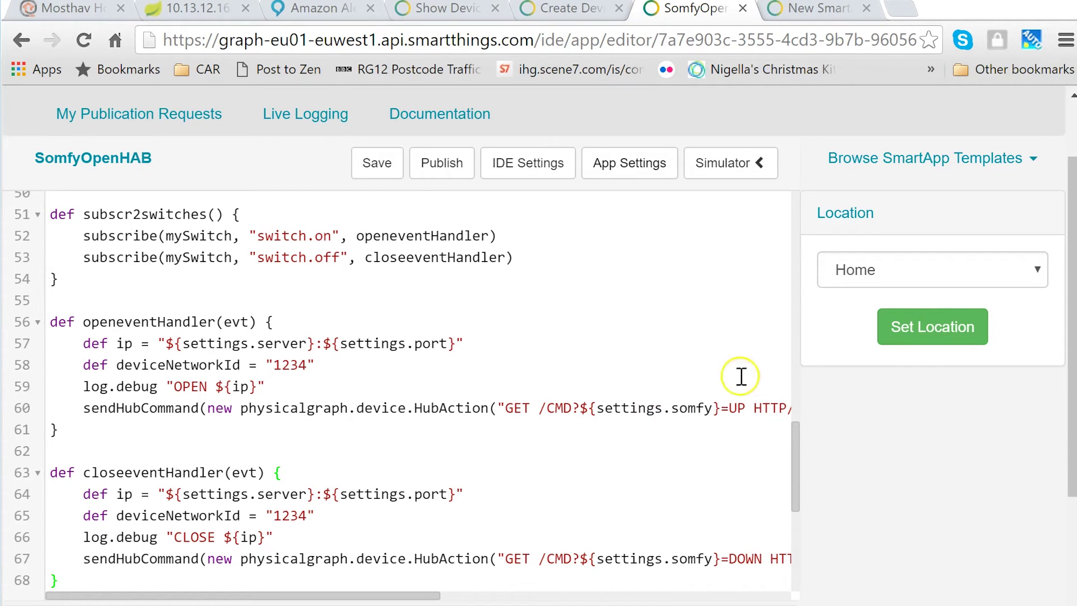
- Set the simulator location to Home and install the SmartApp with the existing curtain switch, server and Somfy device preferences
left_click(920, 326)
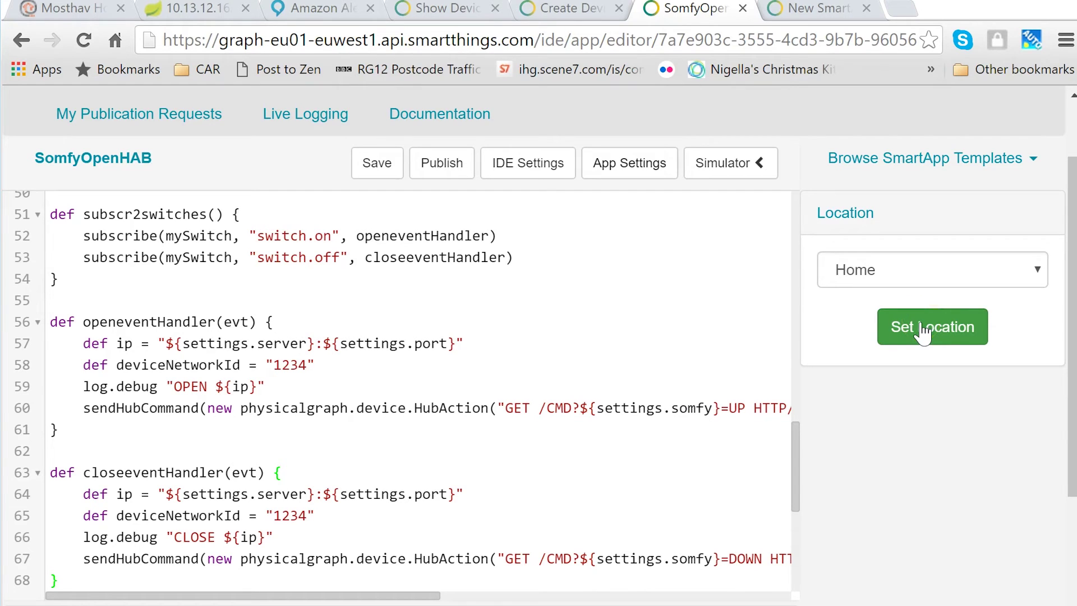
left_click(880, 326)
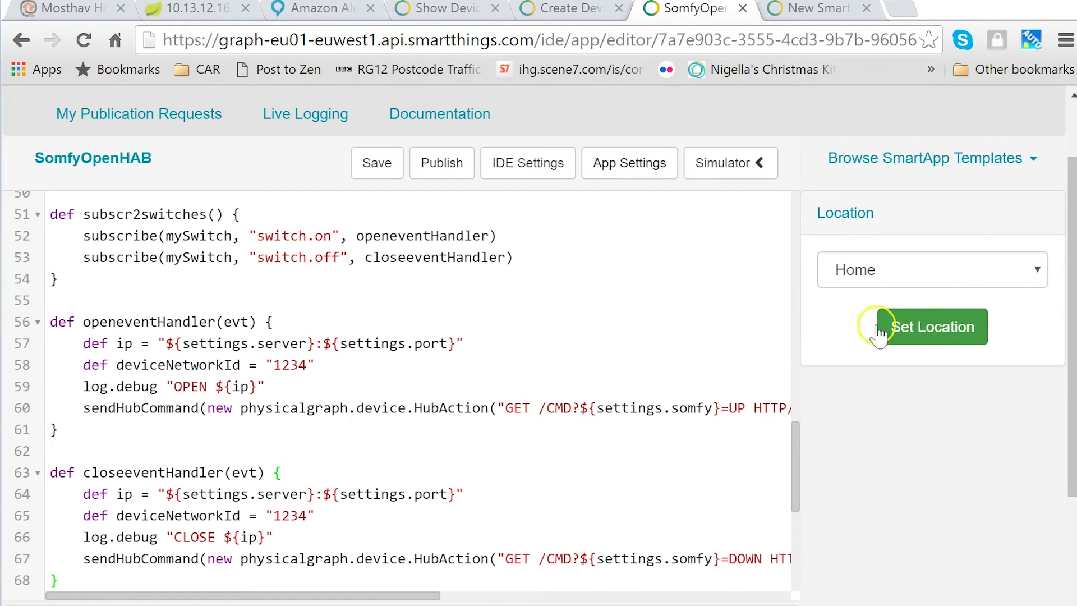
left_click(926, 331)
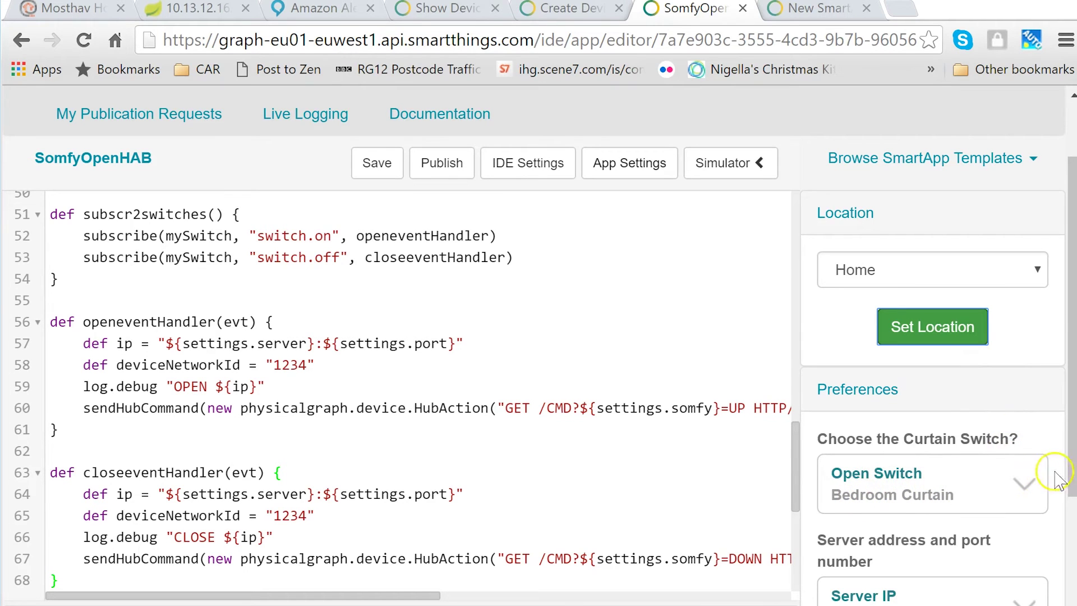
left_click_drag(1069, 469, 1050, 593)
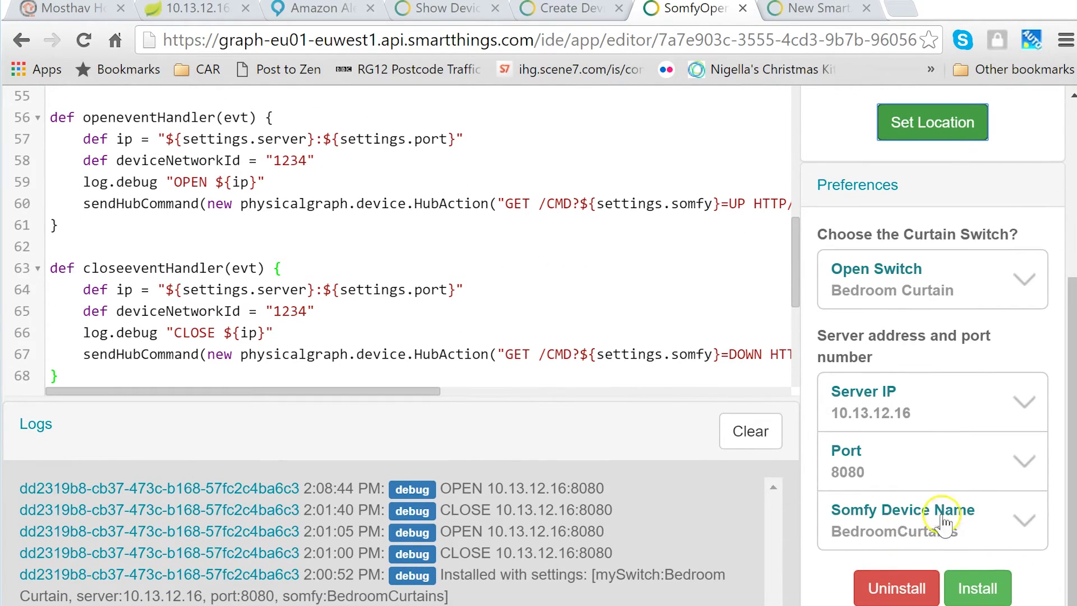
left_click(974, 591)
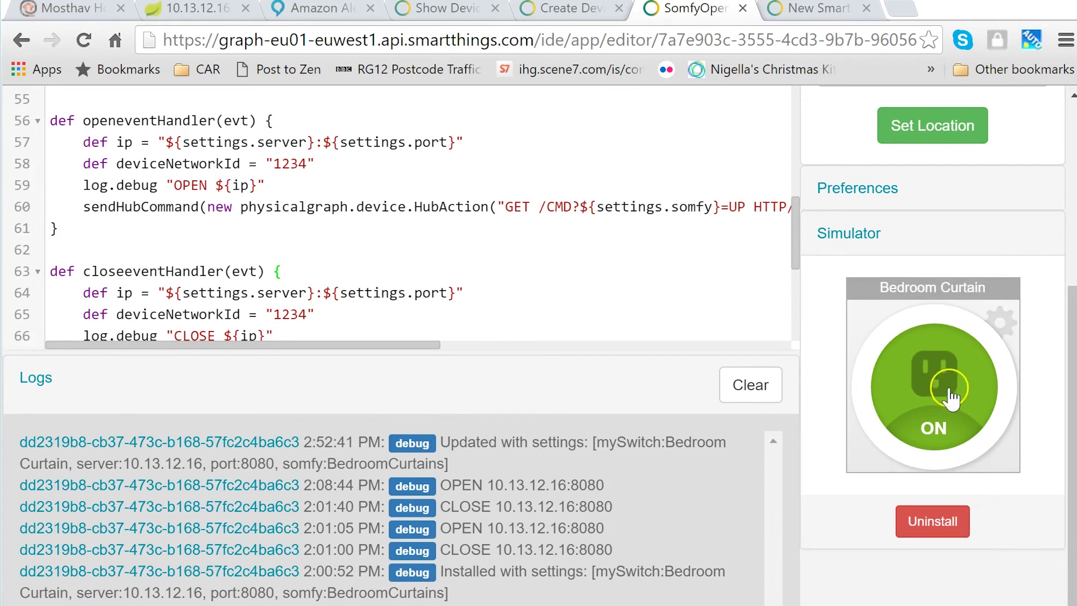
- Test the simulated Bedroom Curtain switch by turning it off, on and off again
left_click(935, 376)
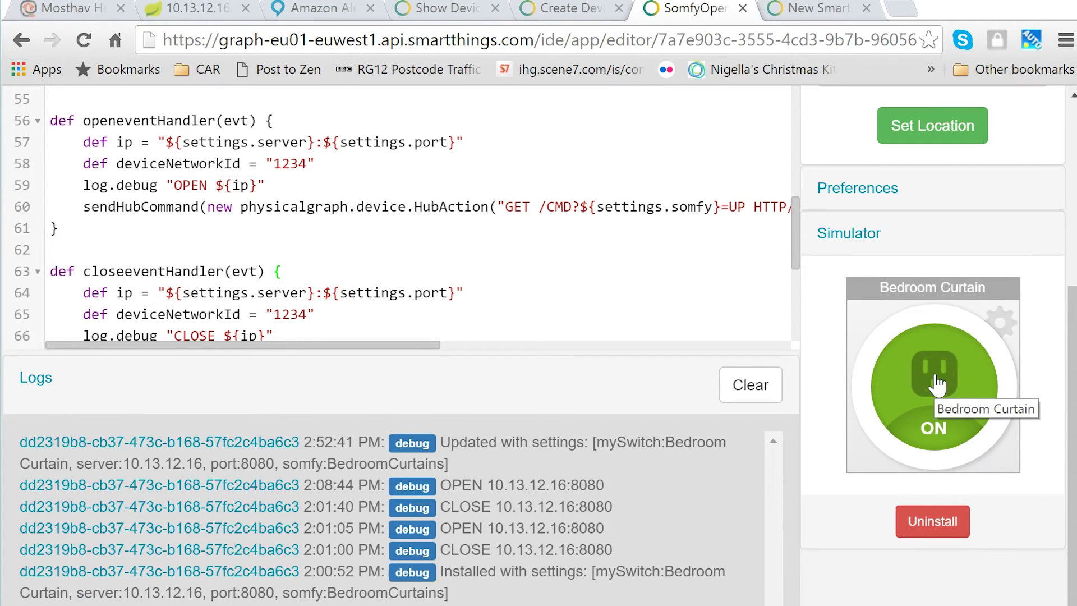
left_click(935, 376)
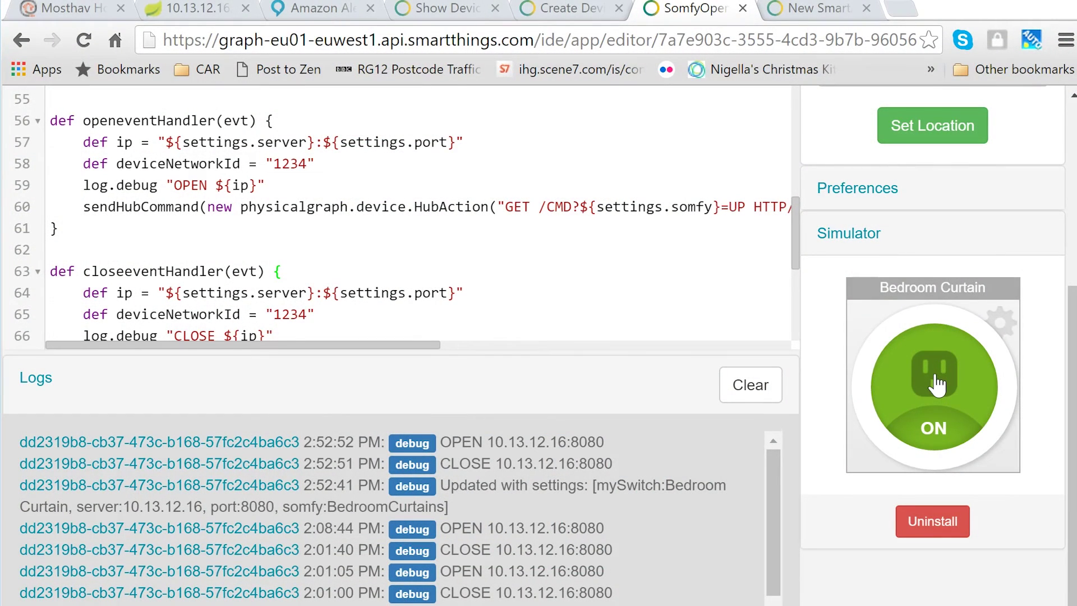
left_click(935, 383)
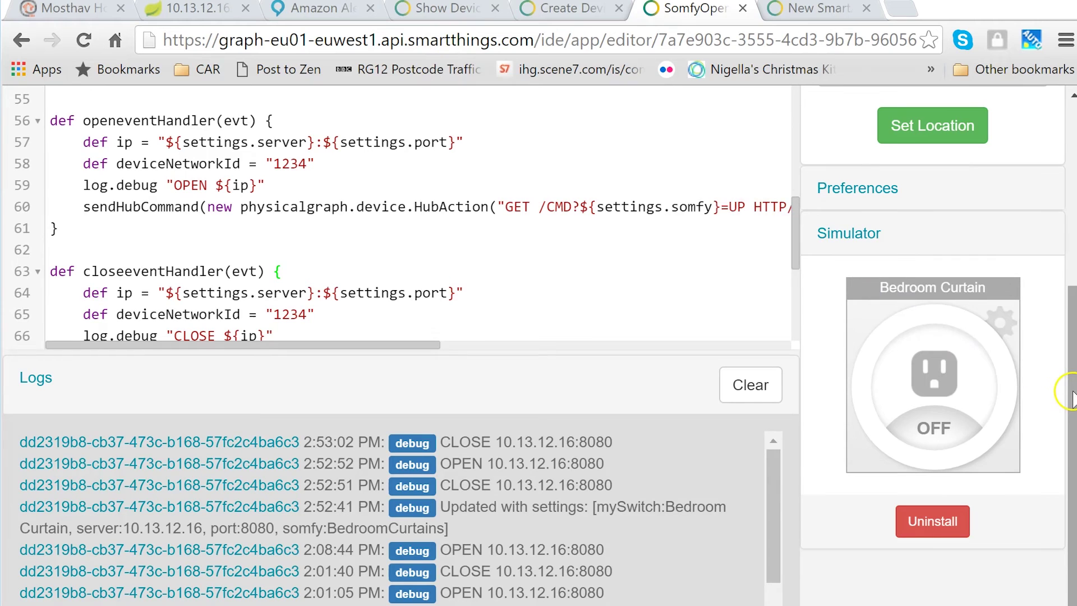
left_click_drag(1070, 392, 1069, 344)
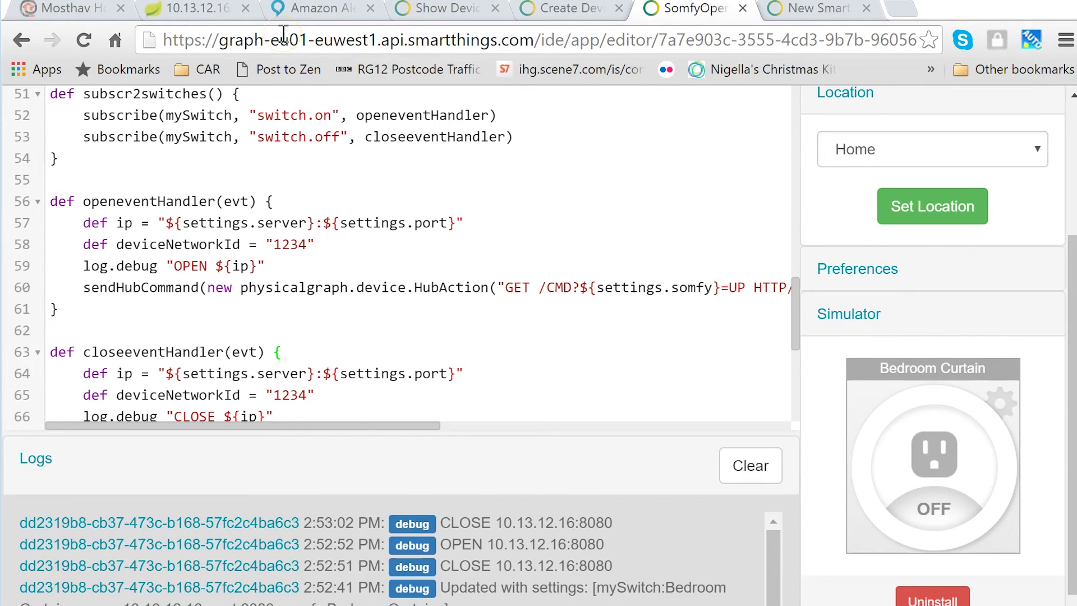
- Switch to the Amazon Alexa page and look for Bedroom Curtain in the list of discovered smart home devices
left_click(313, 8)
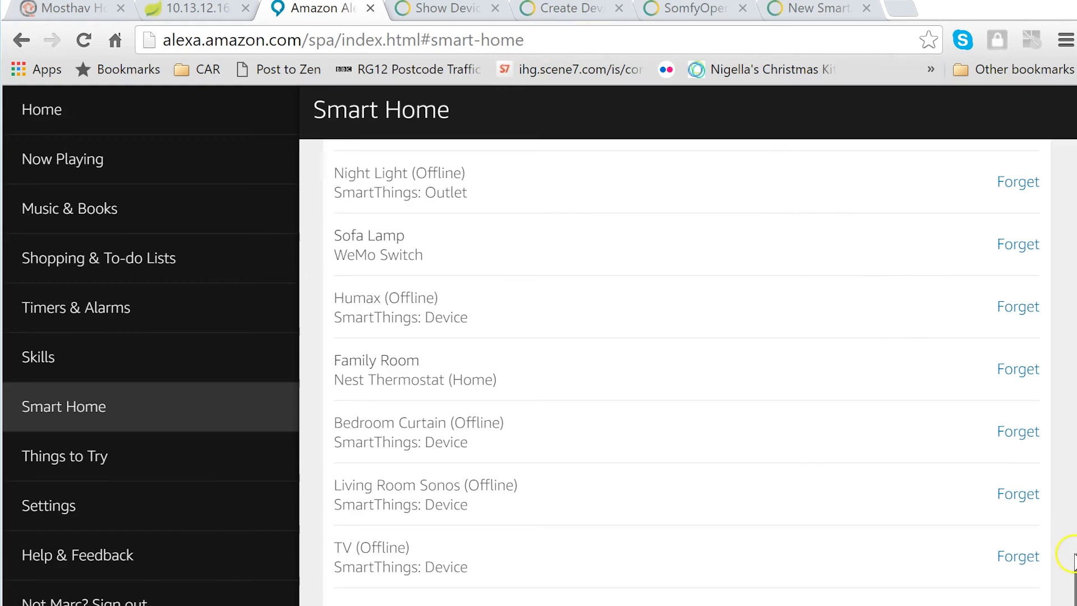
left_click_drag(1074, 572, 1066, 457)
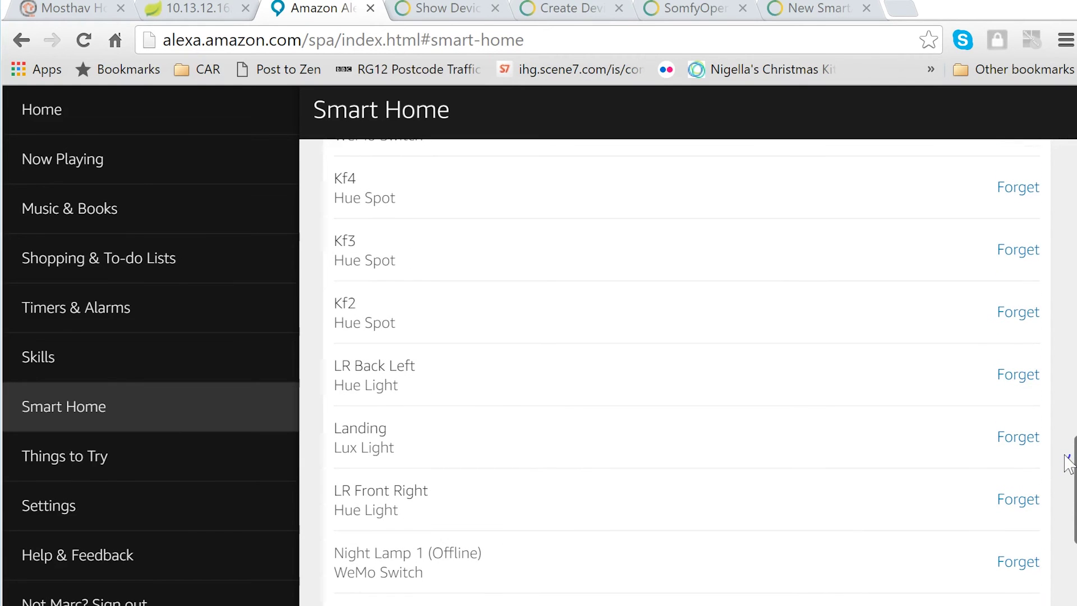
left_click_drag(1068, 463, 1072, 334)
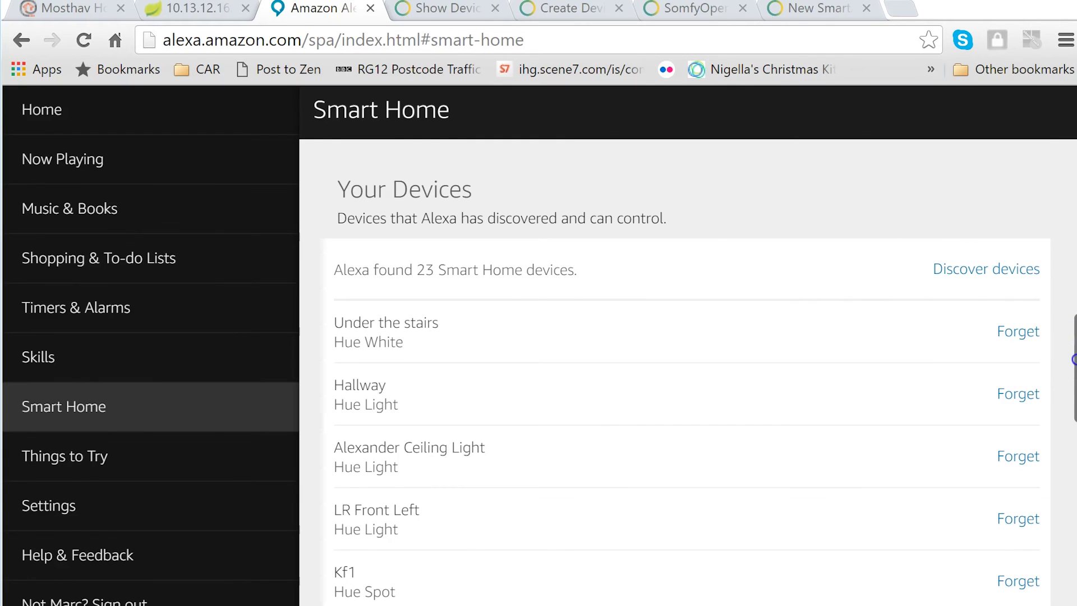
left_click_drag(1073, 359, 1064, 598)
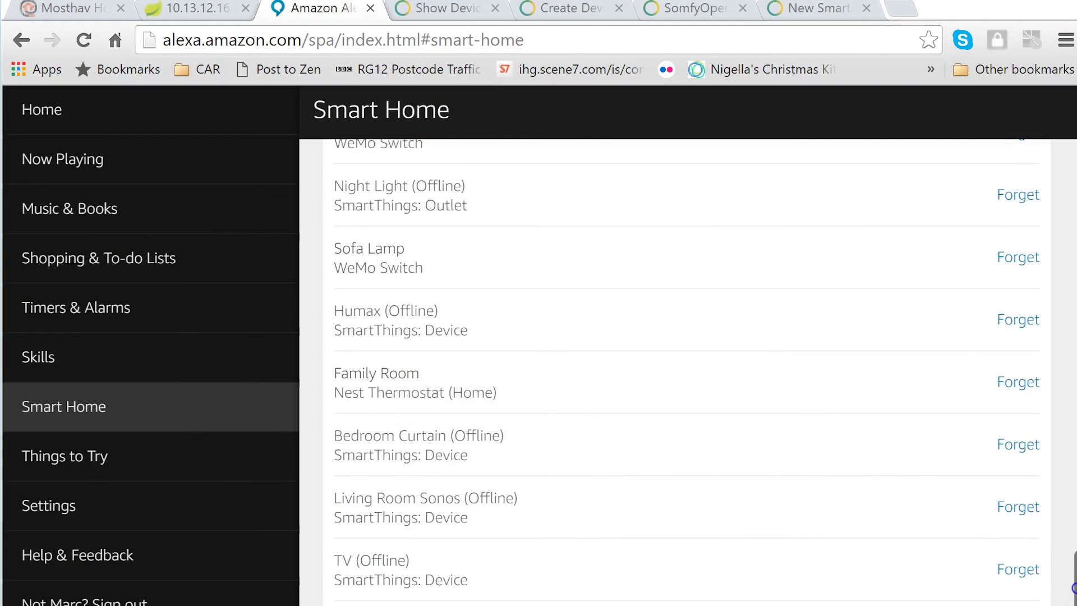
- Open the Bedroom group in the Alexa smart home groups and check whether Bedroom Curtain is among its selected devices
left_click_drag(1073, 588, 1073, 184)
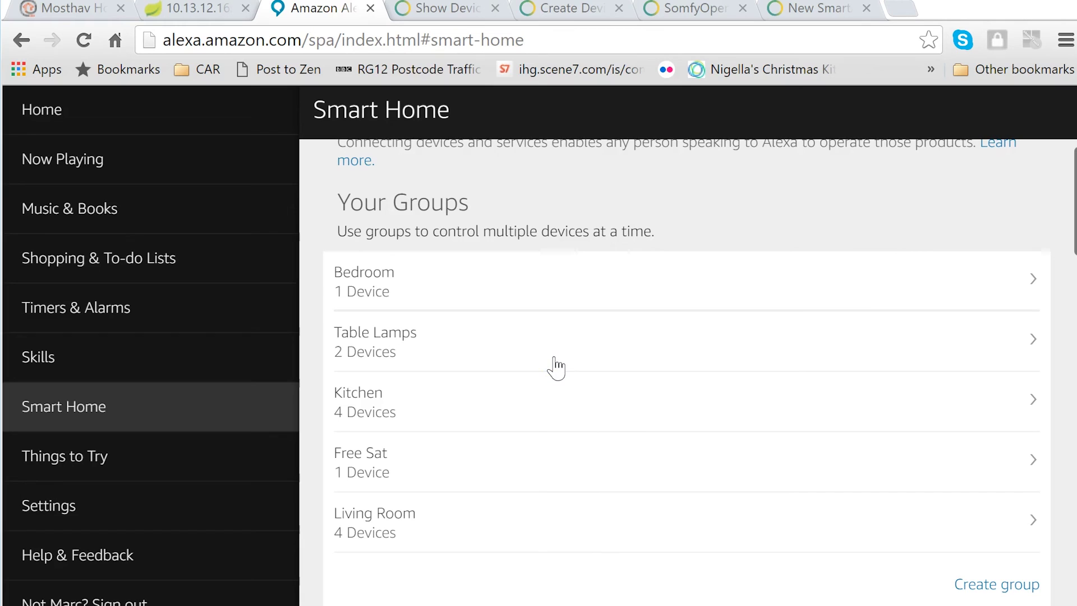
left_click(1034, 281)
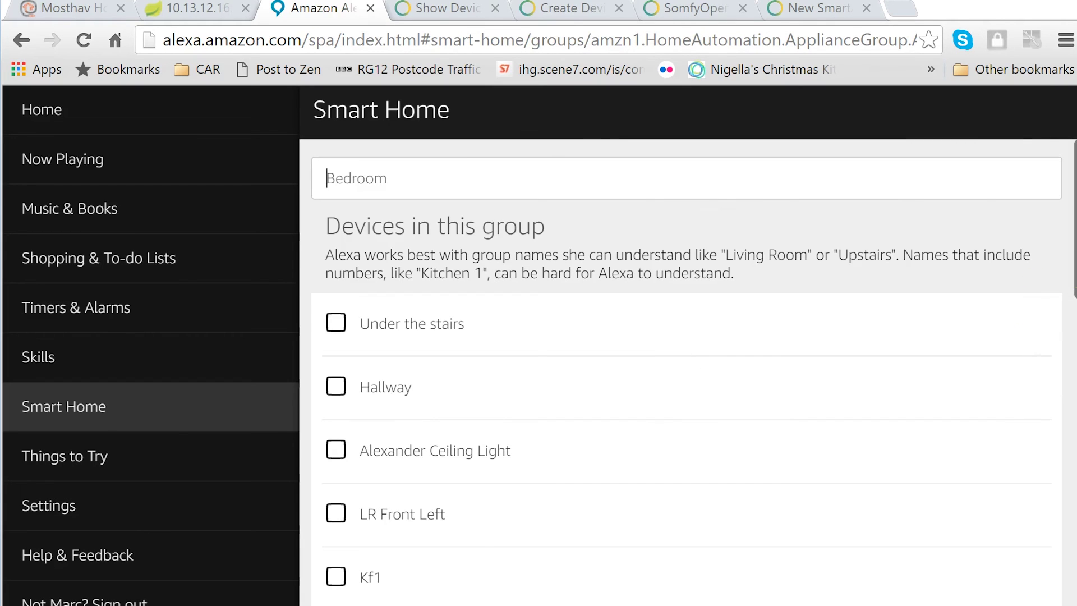
scroll(1048, 332, "down", 1)
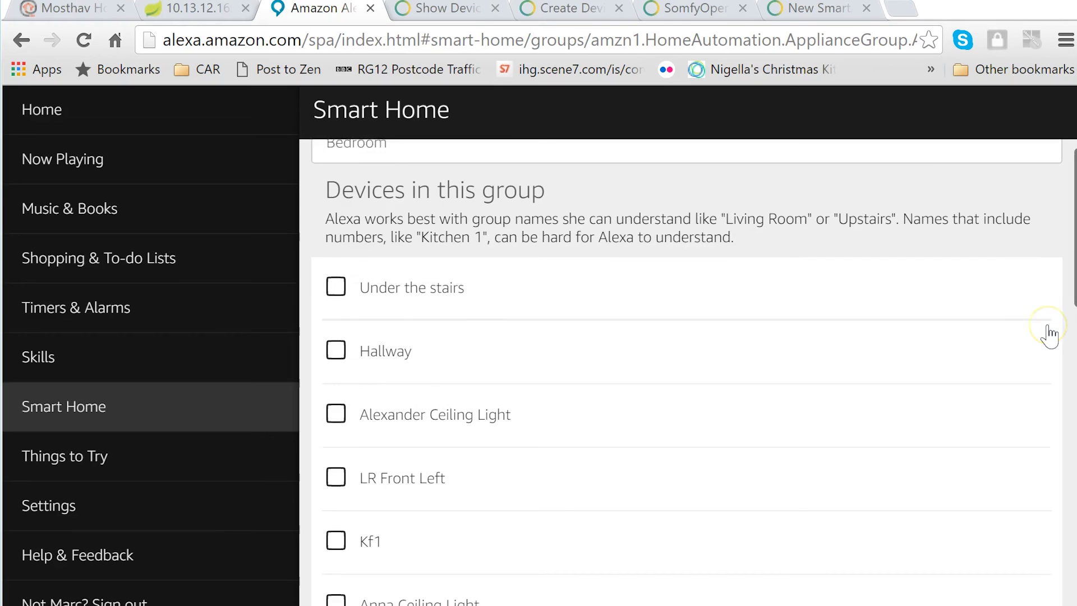
scroll(1048, 332, "down", 15)
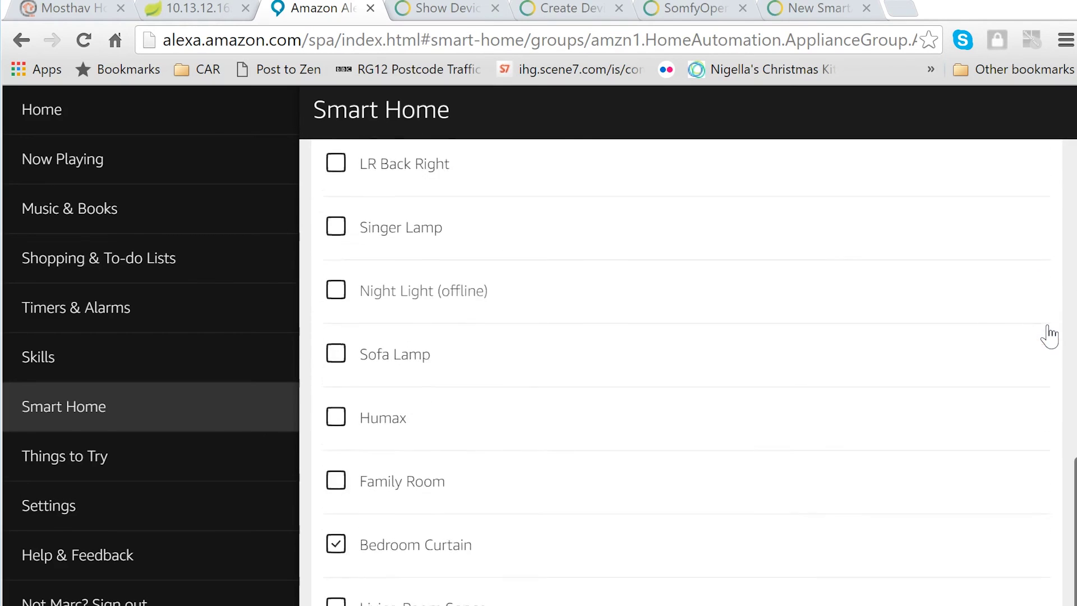